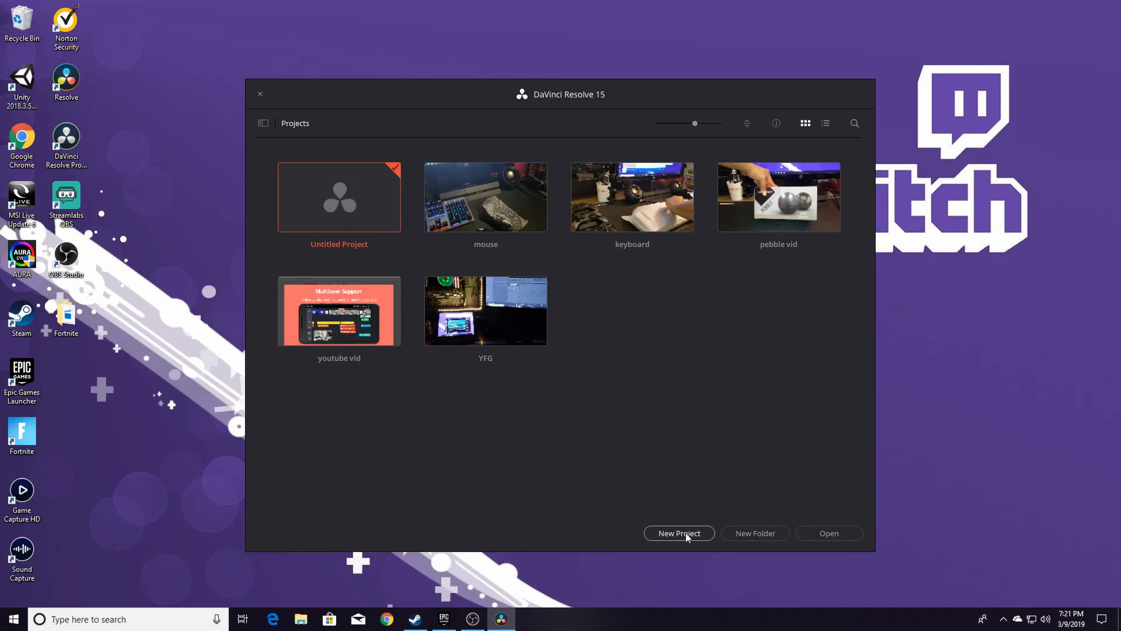
Create a new project named yt tt
left_click(674, 533)
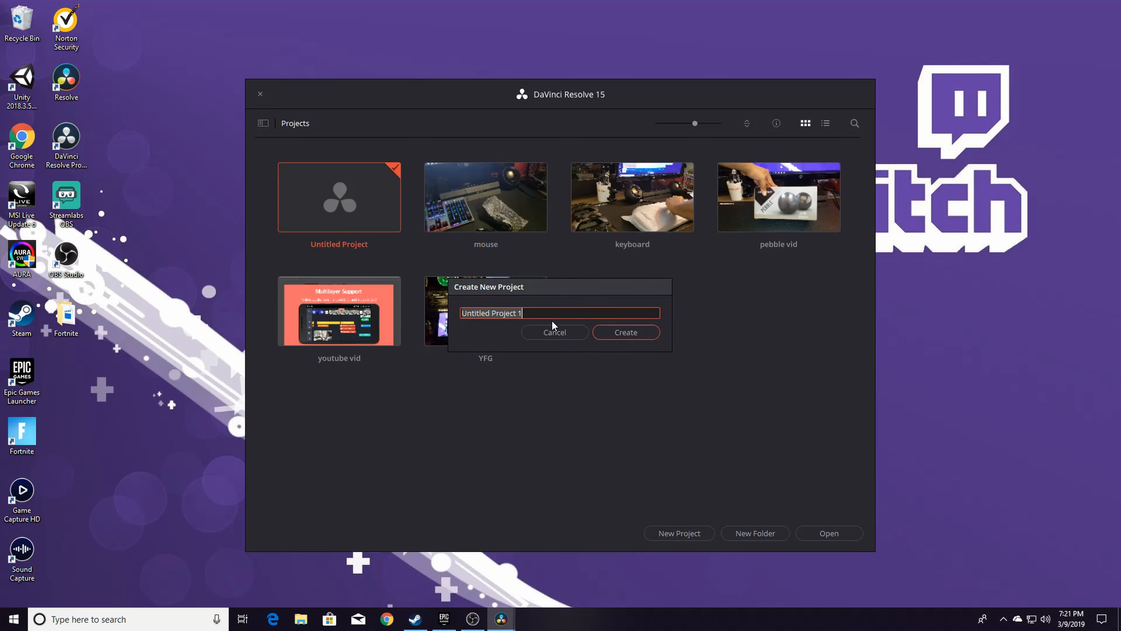
key("BackSpace")
type("yt vid")
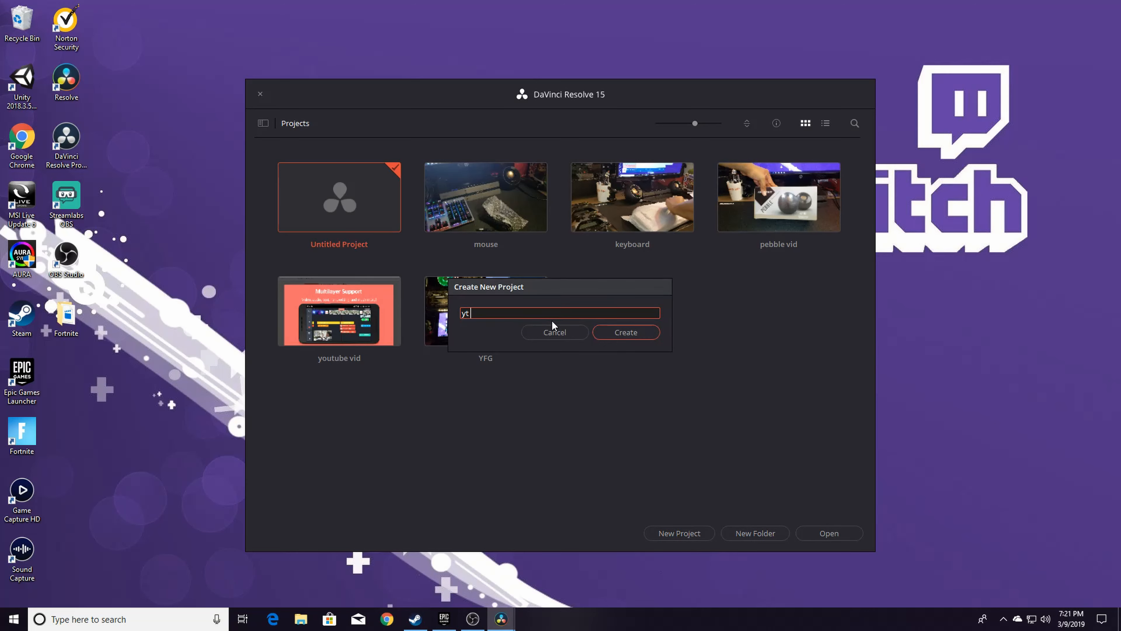
key("Return")
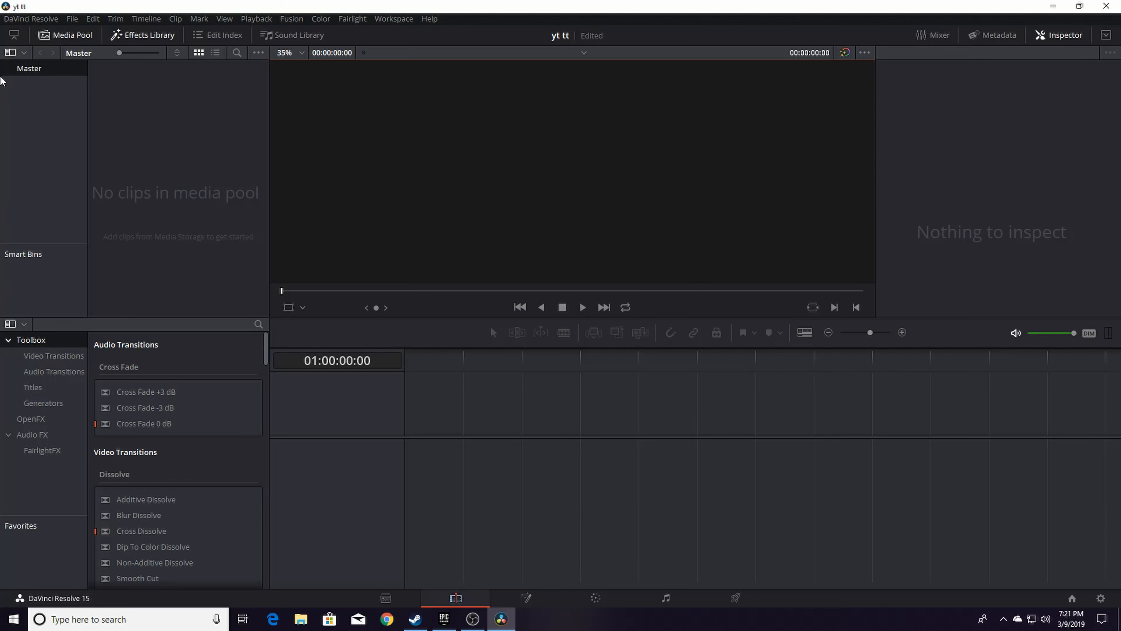
Import all eight Fortnite clips from the Desktop Fortnite folder and change the project frame rate to match
left_click(74, 21)
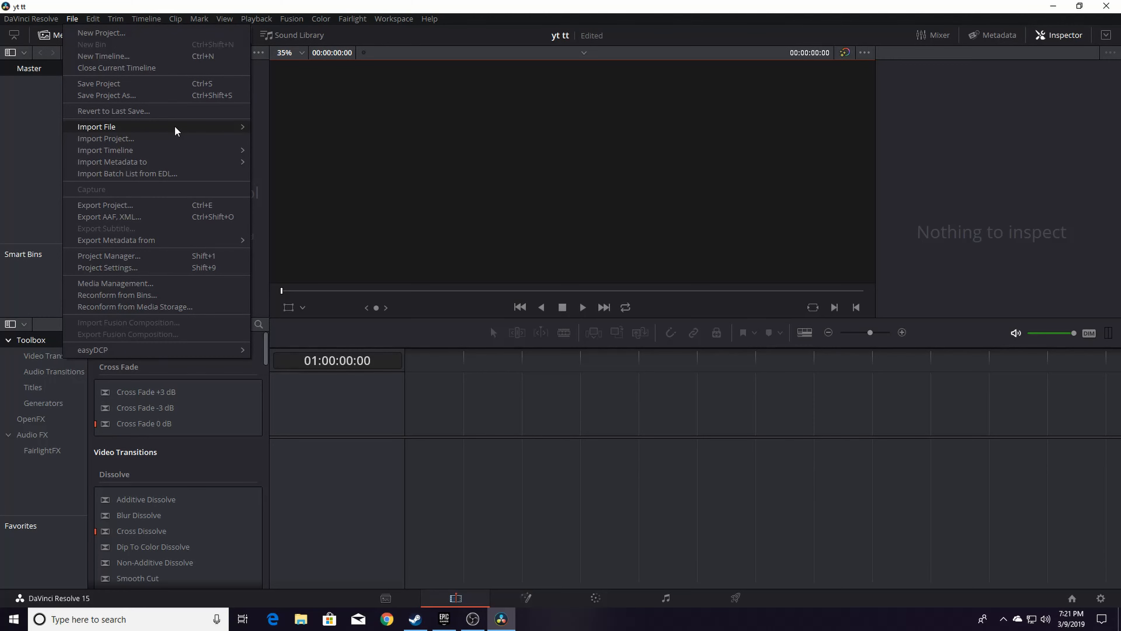
mouse_move(175, 129)
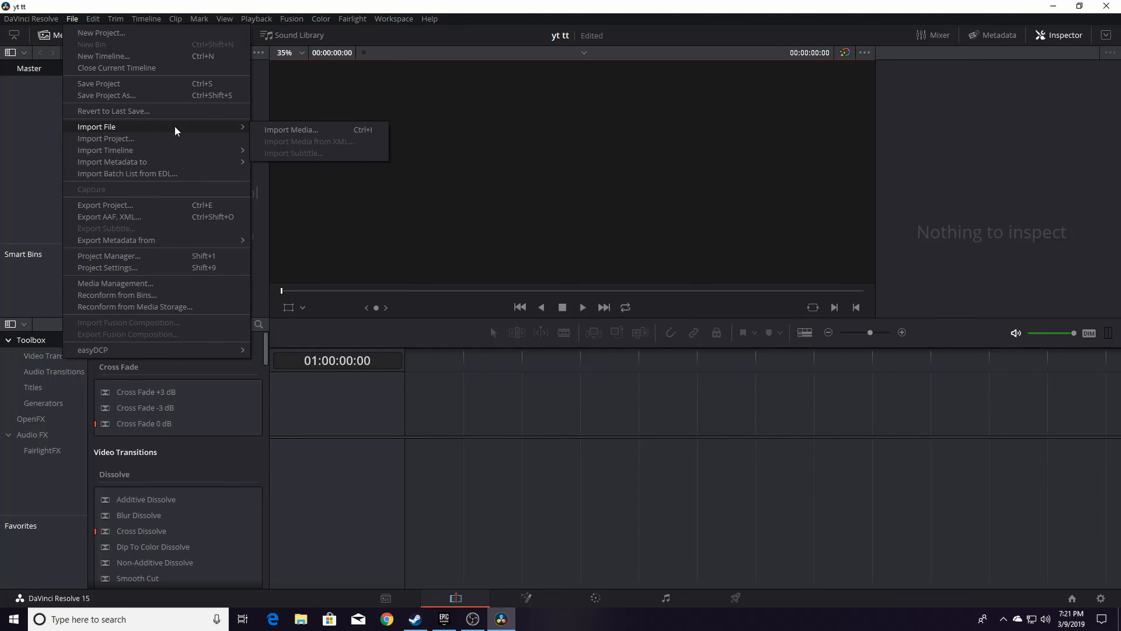
left_click(291, 137)
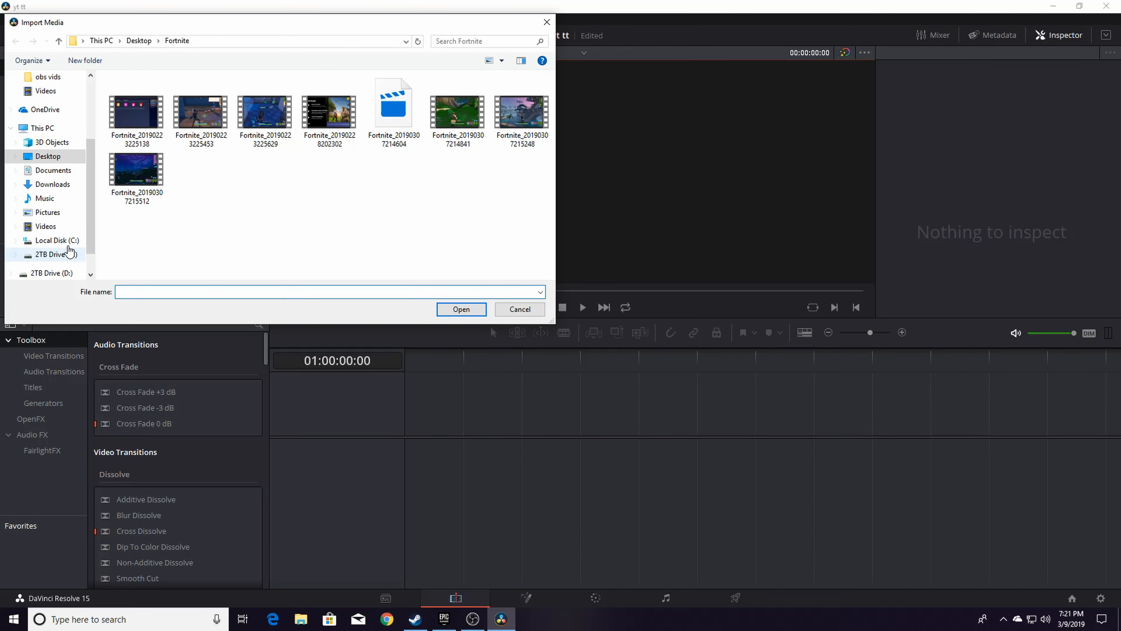
left_click_drag(129, 243, 539, 81)
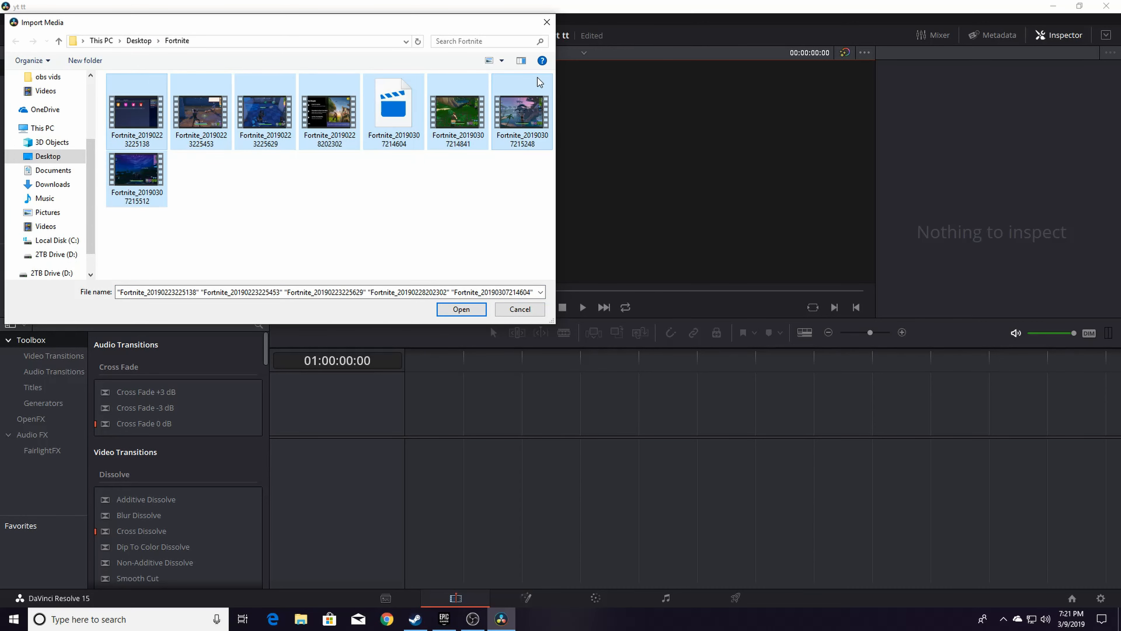
left_click(445, 313)
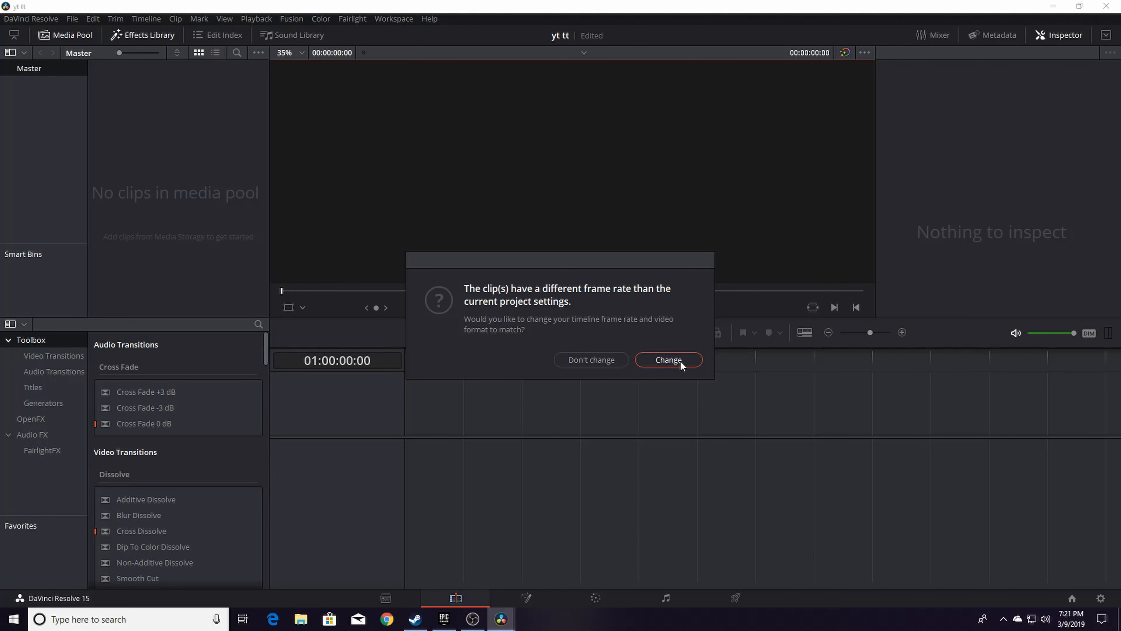
left_click(665, 360)
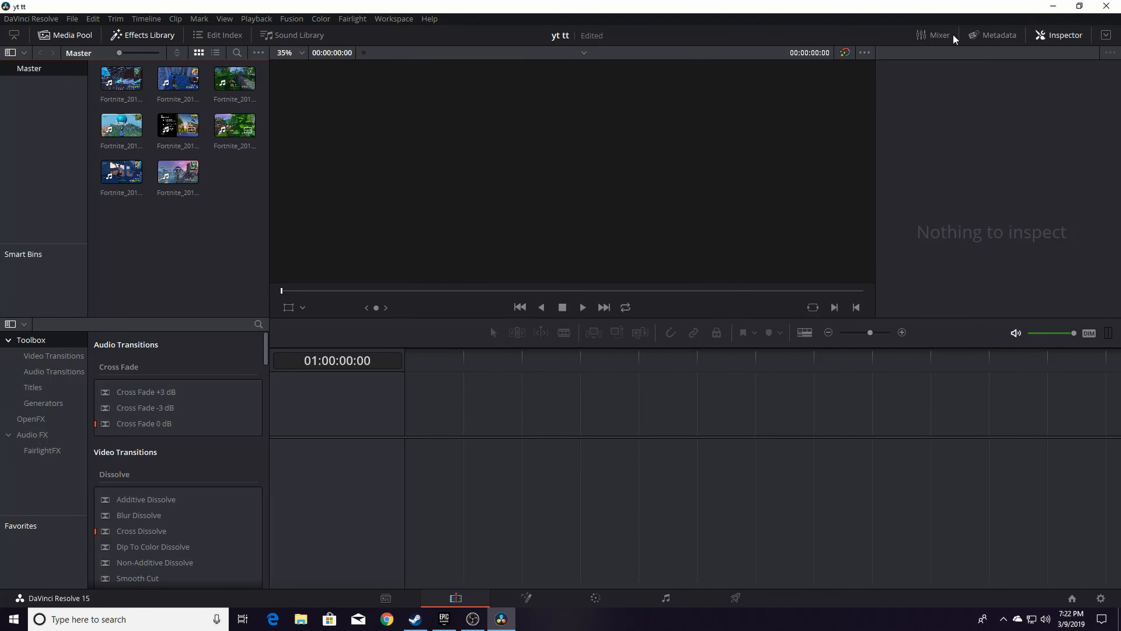
left_click(1079, 5)
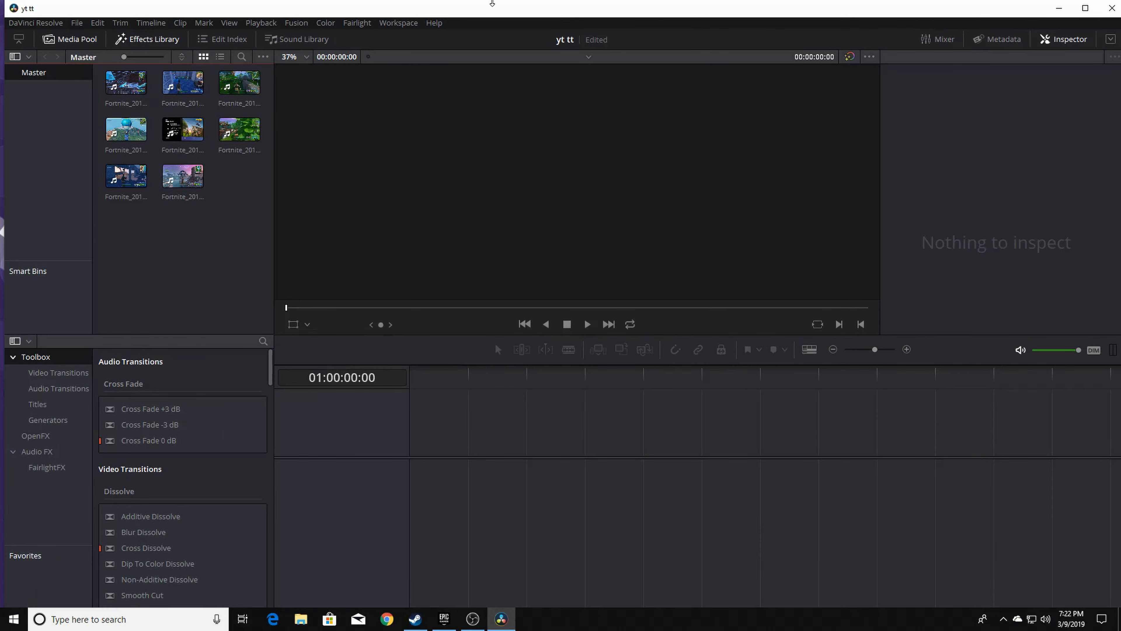
left_click_drag(478, 6, 908, 16)
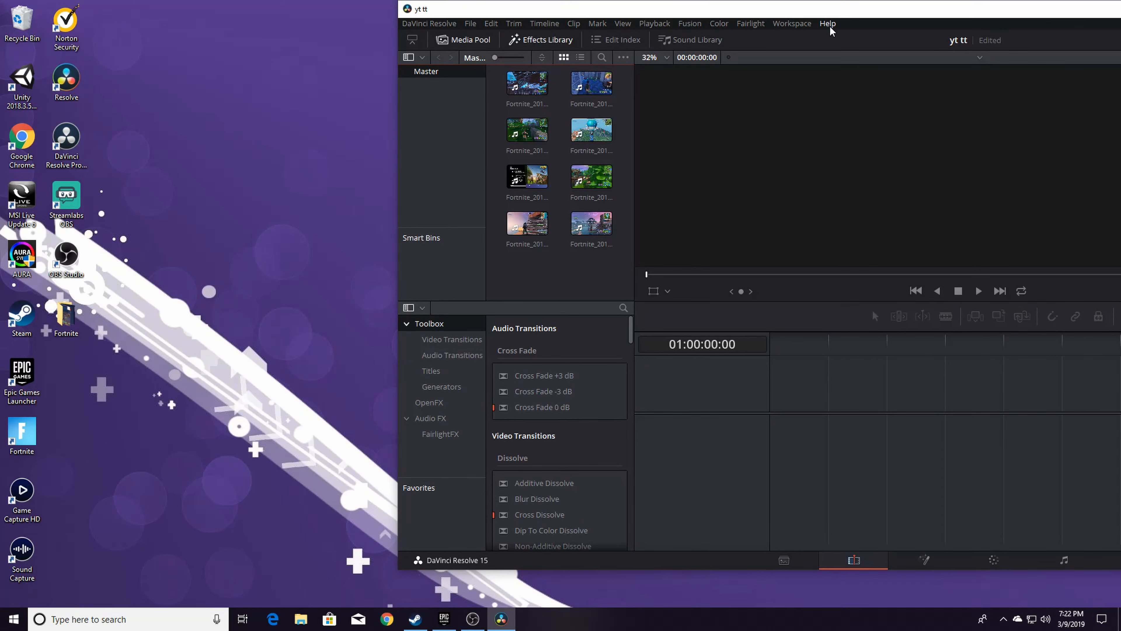
left_click_drag(826, 9, 405, 55)
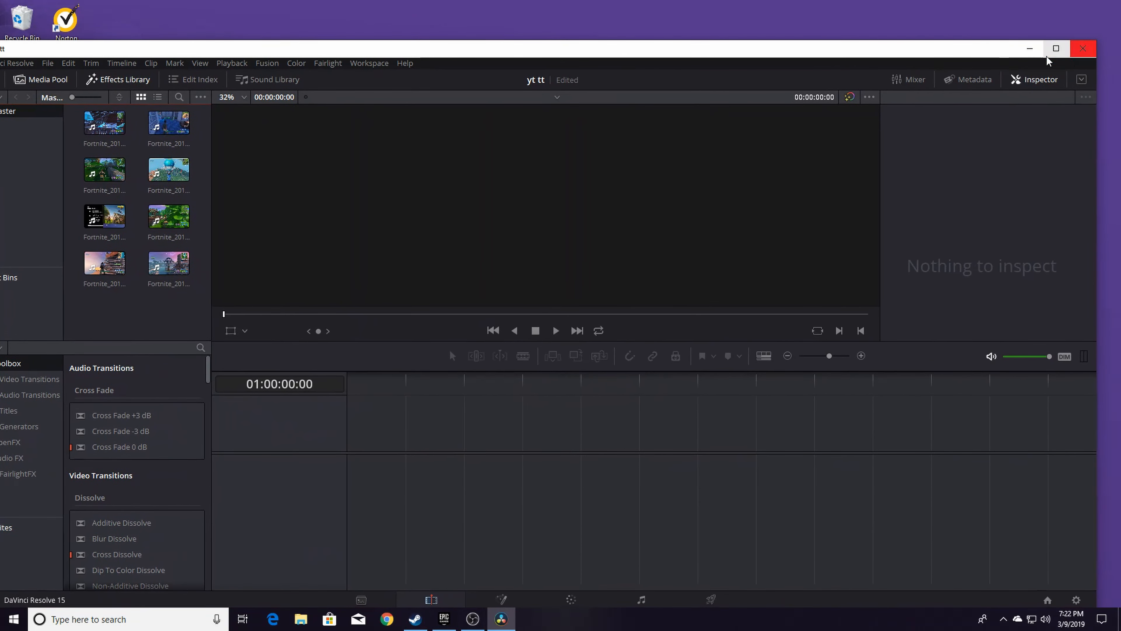
left_click(1056, 52)
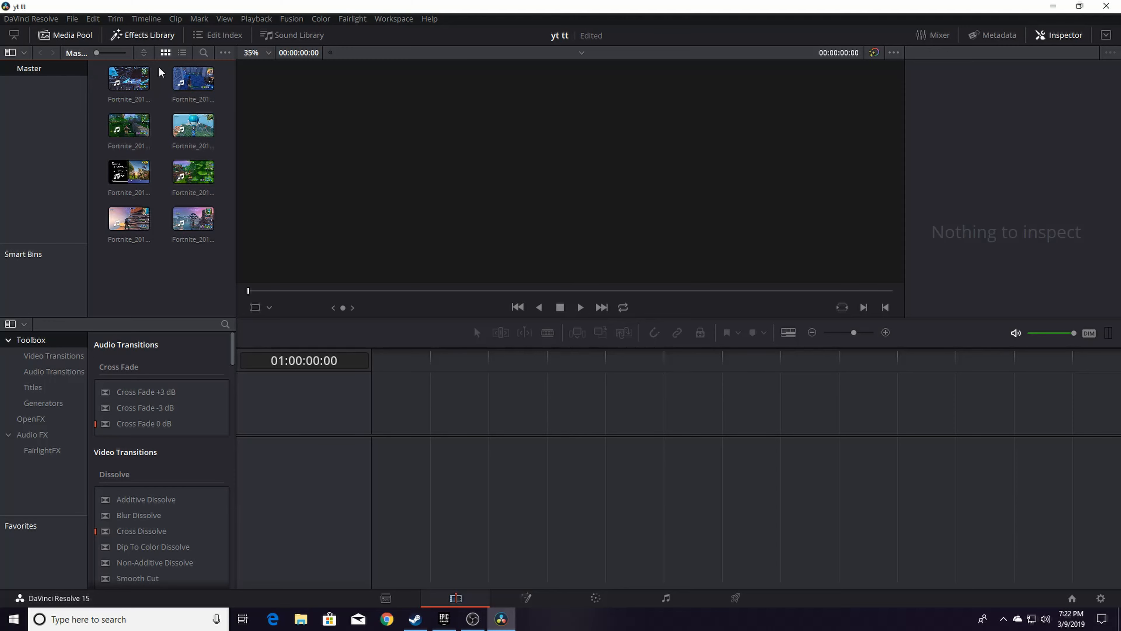
Add a Fortnite clip from the media pool to a new timeline on the Edit page
left_click(137, 89)
left_click_drag(137, 89, 367, 479)
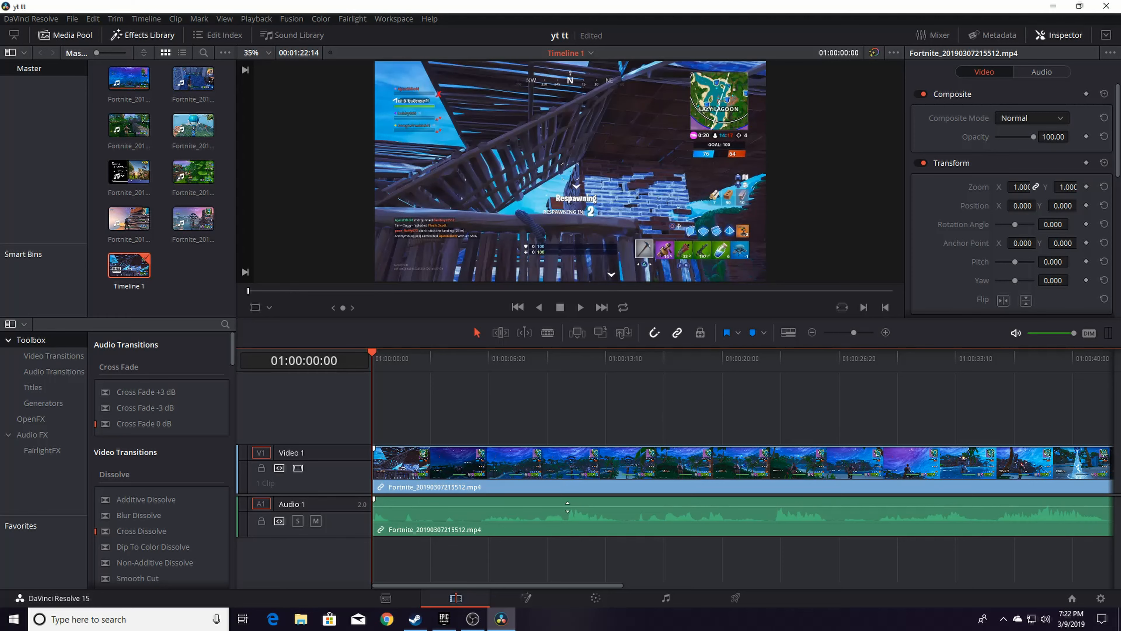
left_click(387, 598)
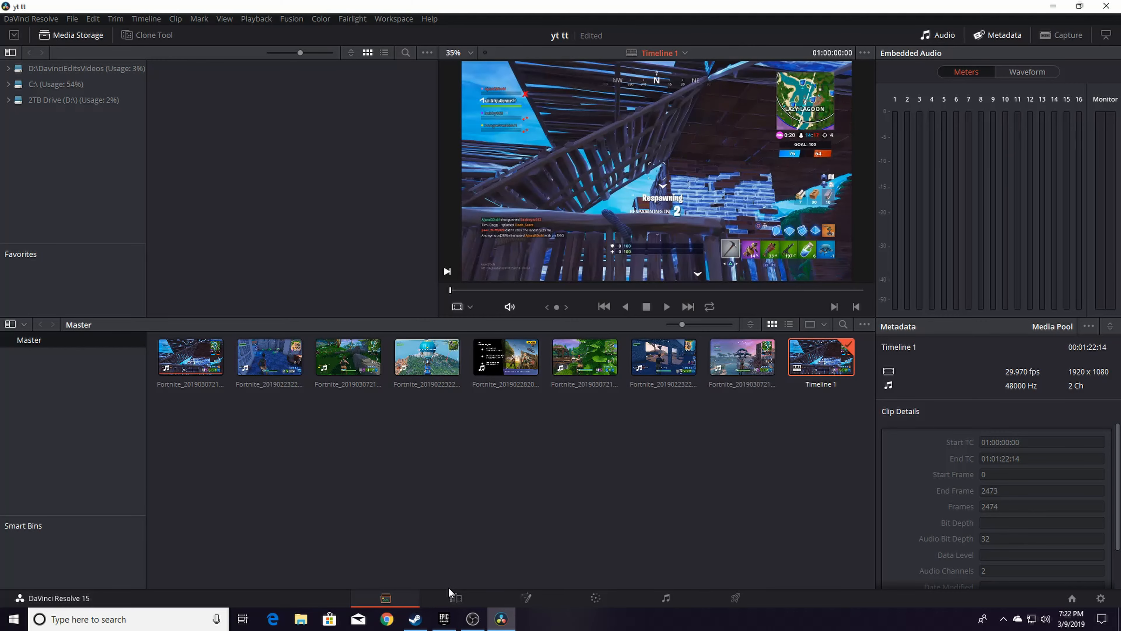
left_click(454, 597)
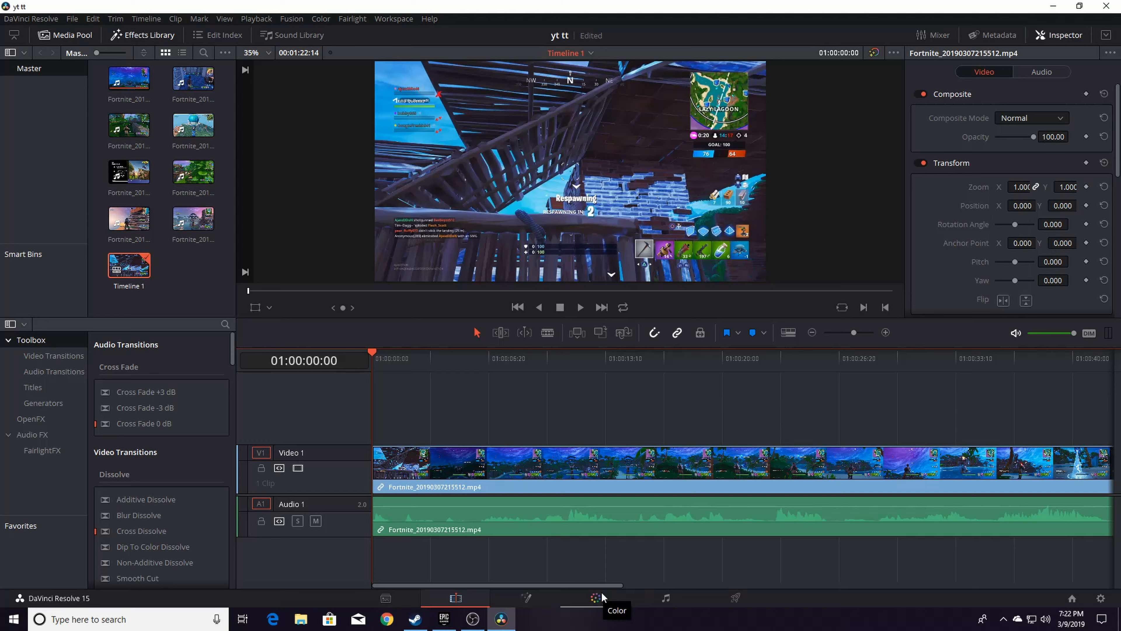
On the Fairlight page, delete the clip's original audio from track Audio 1
left_click(664, 599)
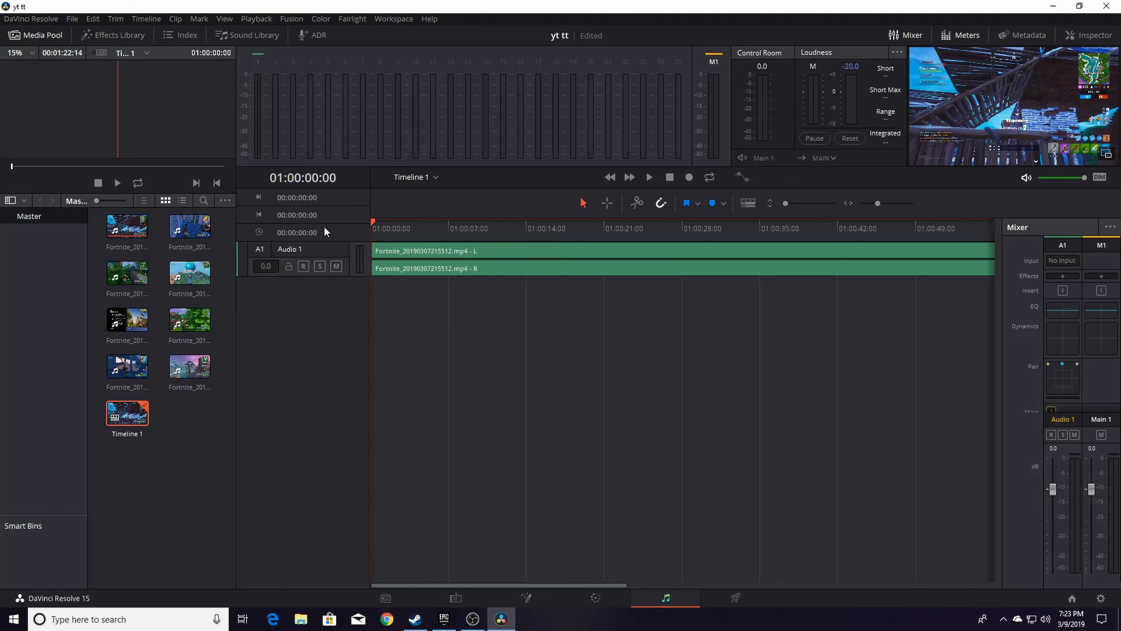
left_click(494, 267)
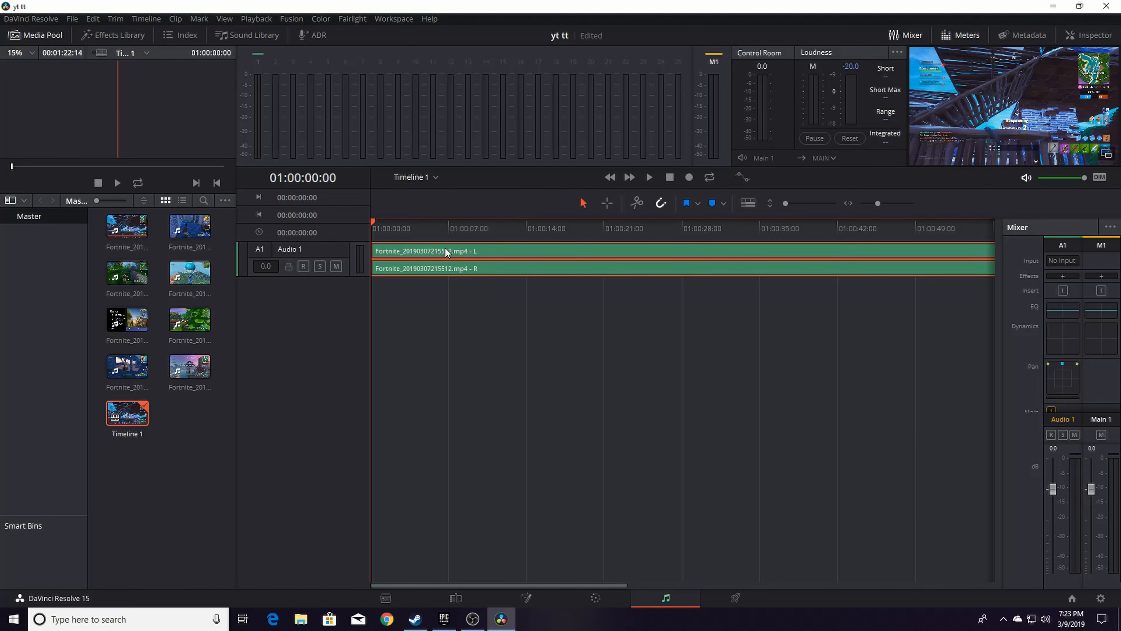
key("Delete")
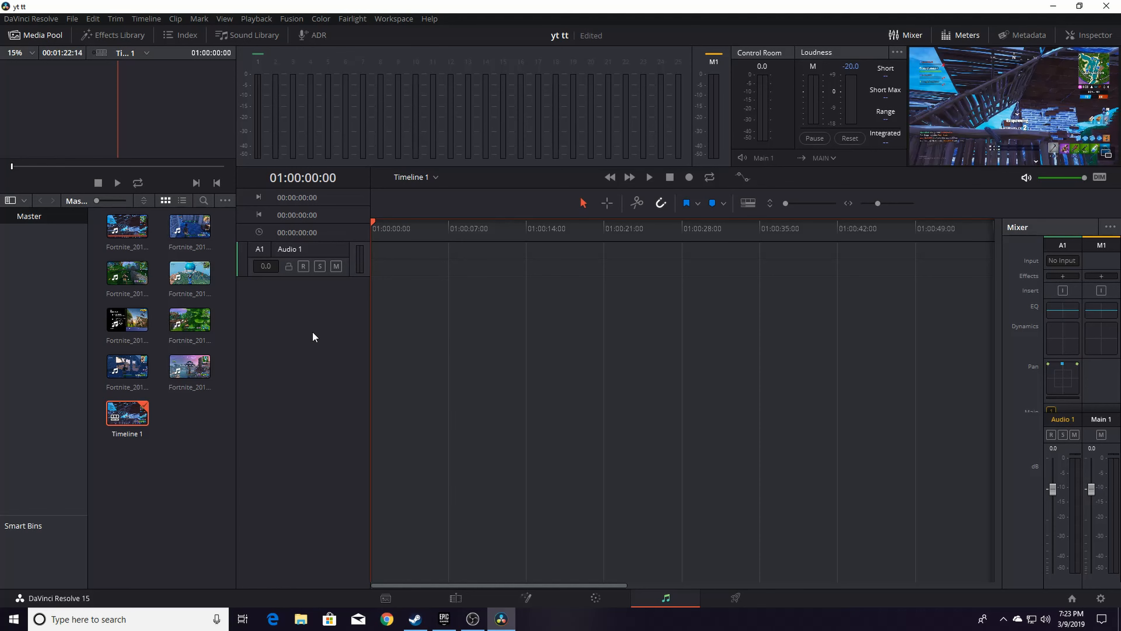
Add a stereo audio track and rename it voice over
right_click(270, 291)
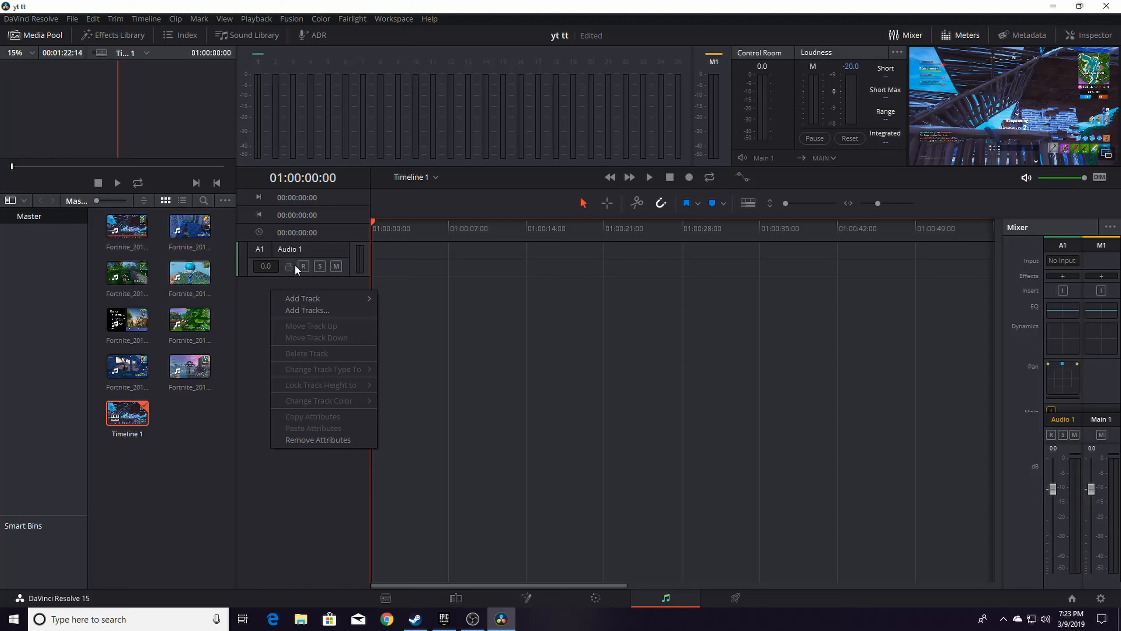
mouse_move(302, 300)
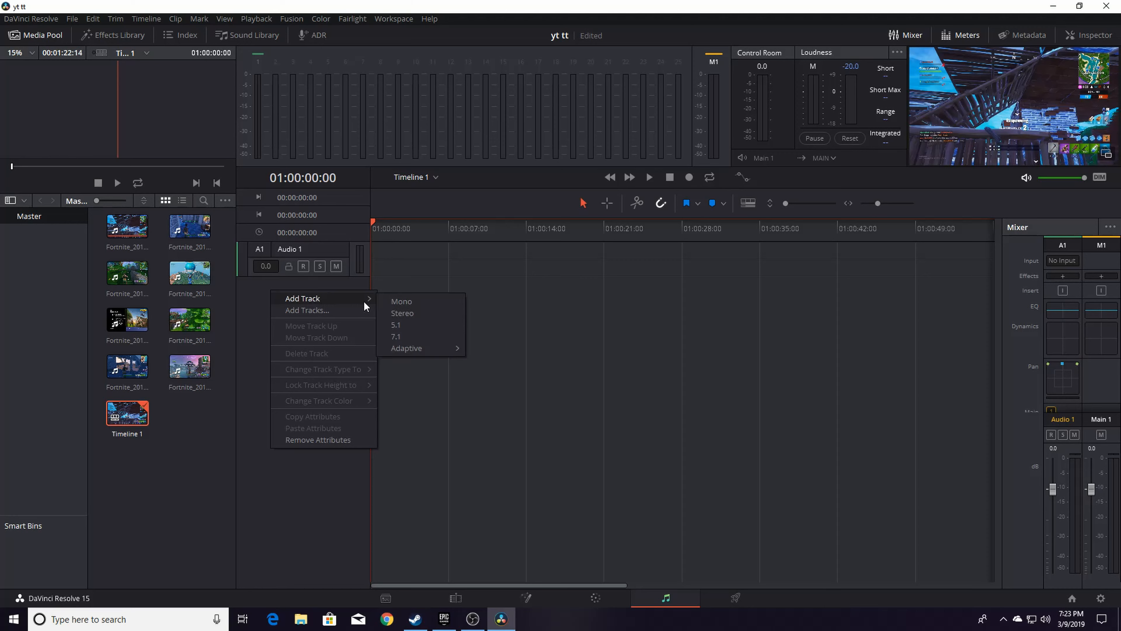
left_click(402, 314)
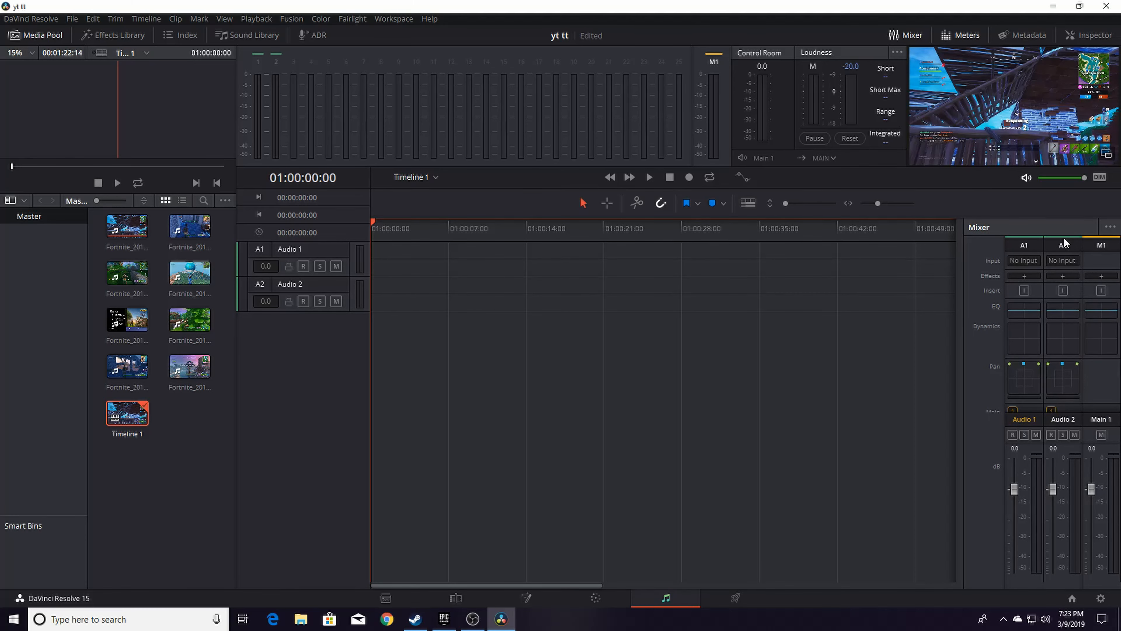
double_click(296, 284)
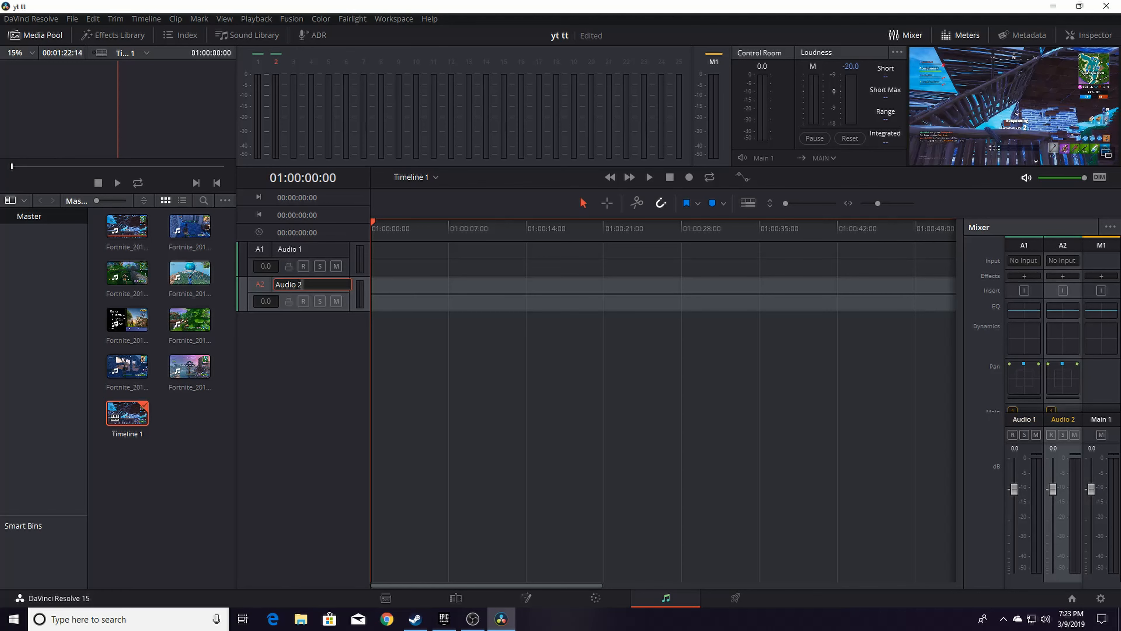
left_click_drag(317, 283, 262, 287)
type("voice over")
key("Return")
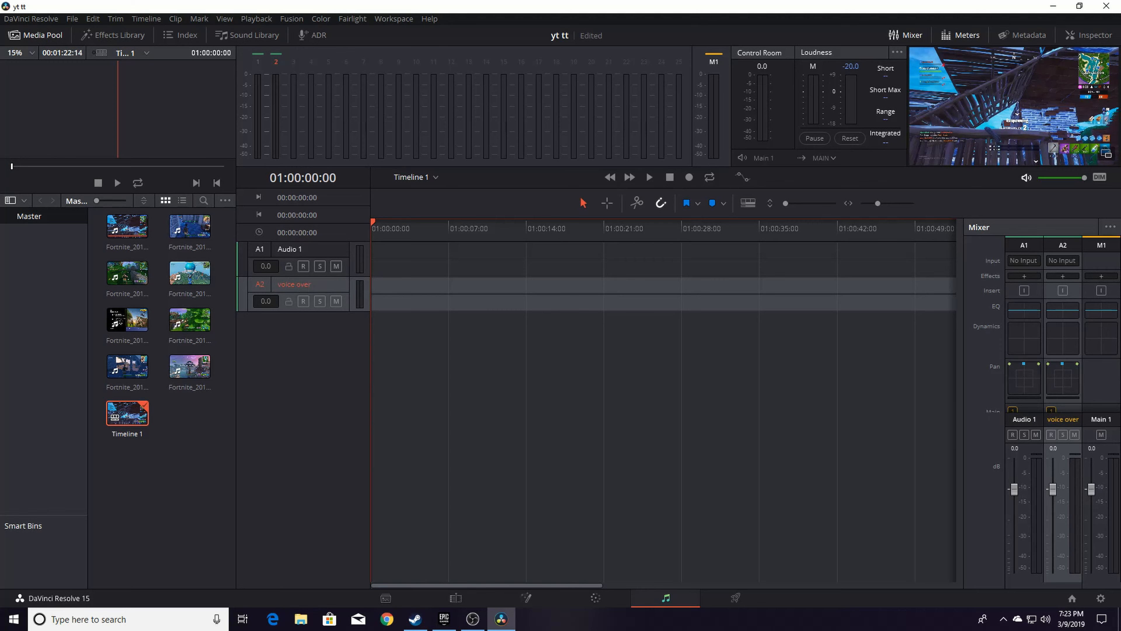
Patch the snowball microphone input to the voice over track's left and right channels
left_click(1060, 264)
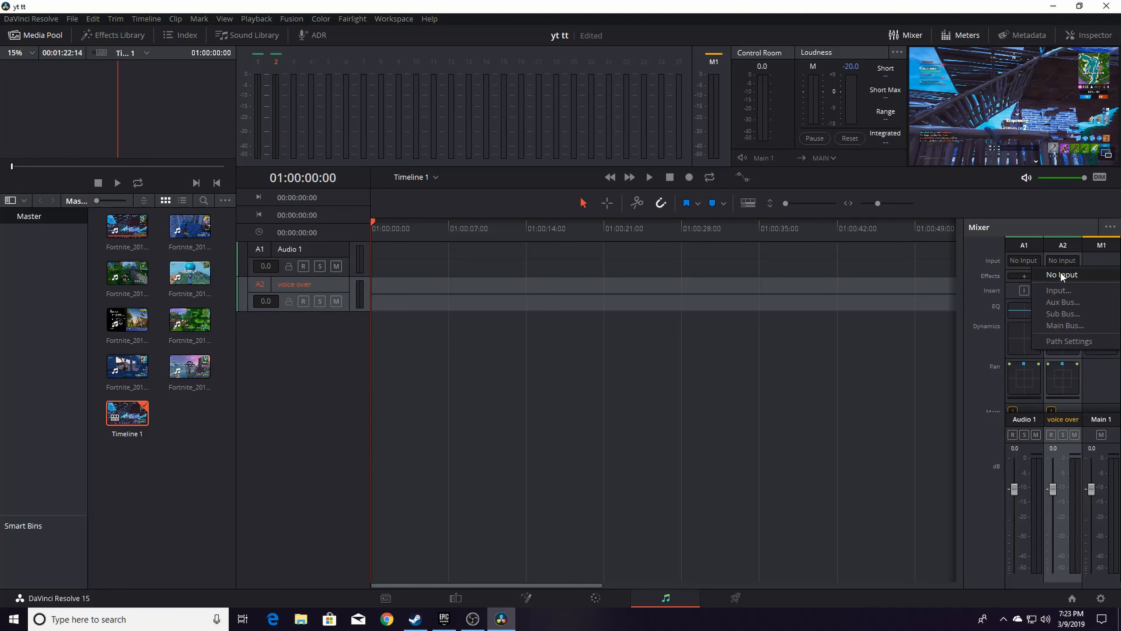
left_click(1059, 291)
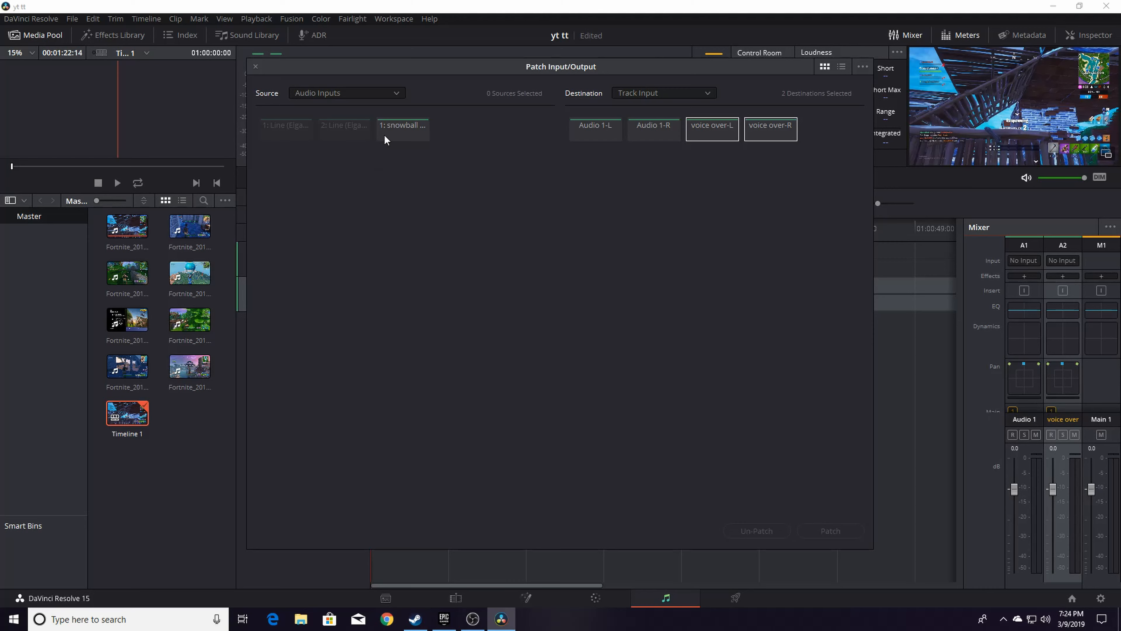
left_click(391, 130)
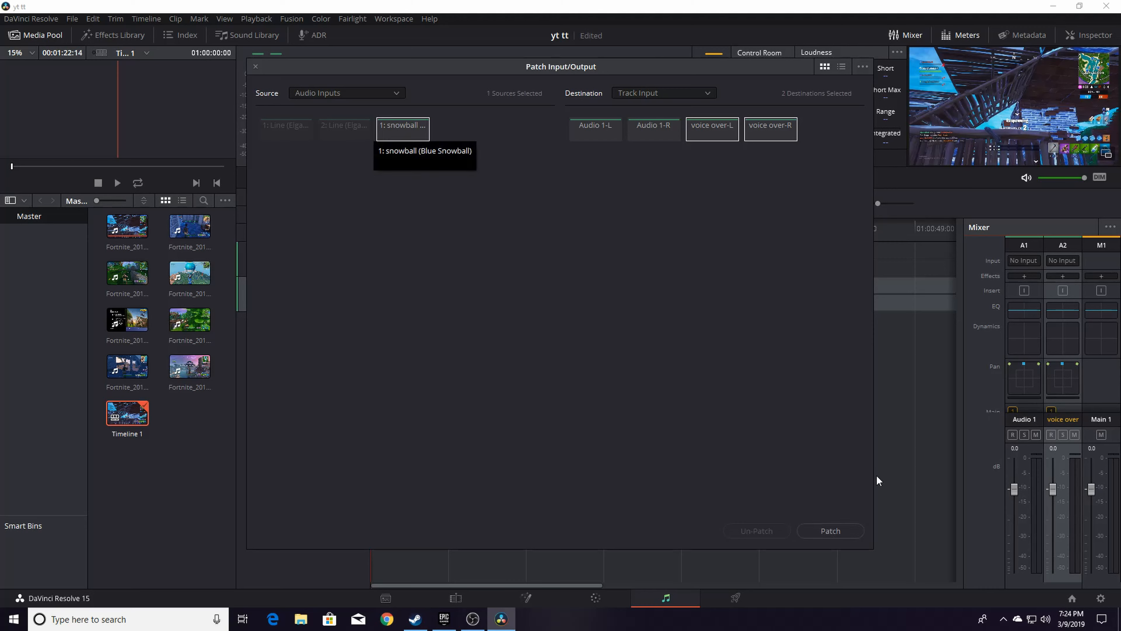
left_click(832, 531)
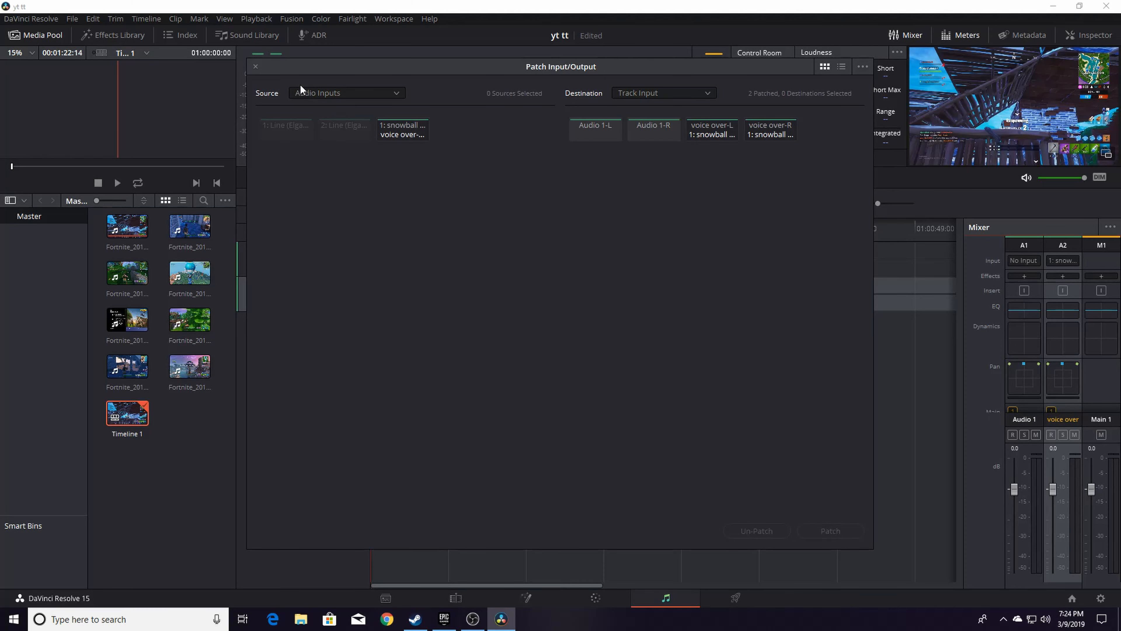
left_click(254, 67)
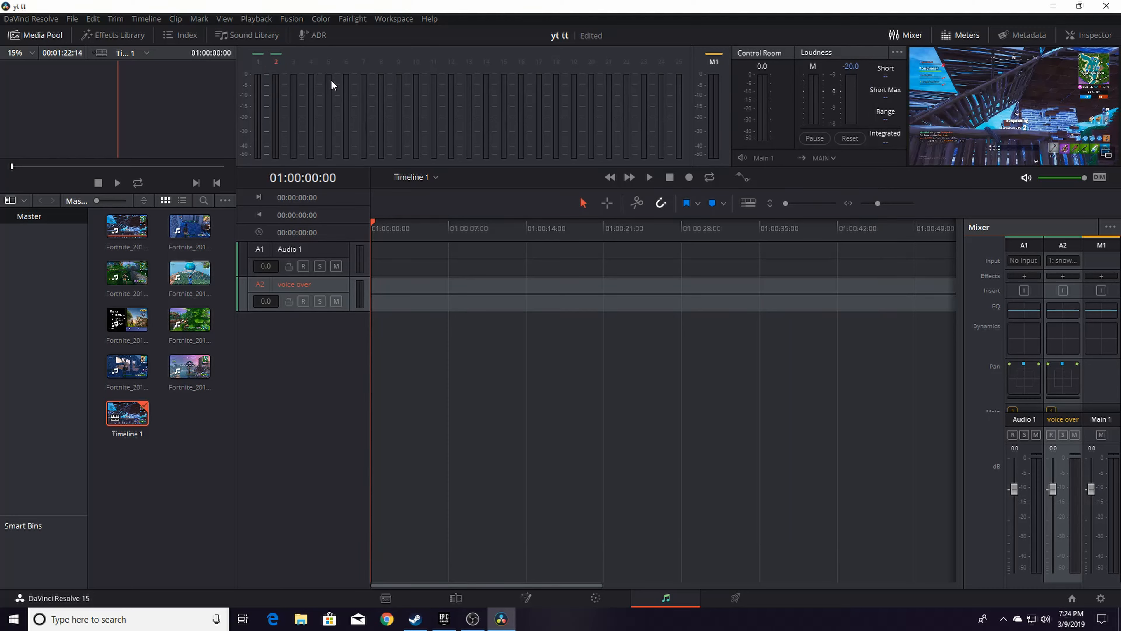
Arm the voice over track and record a voice-over of about 25 seconds from the timeline start
left_click(303, 300)
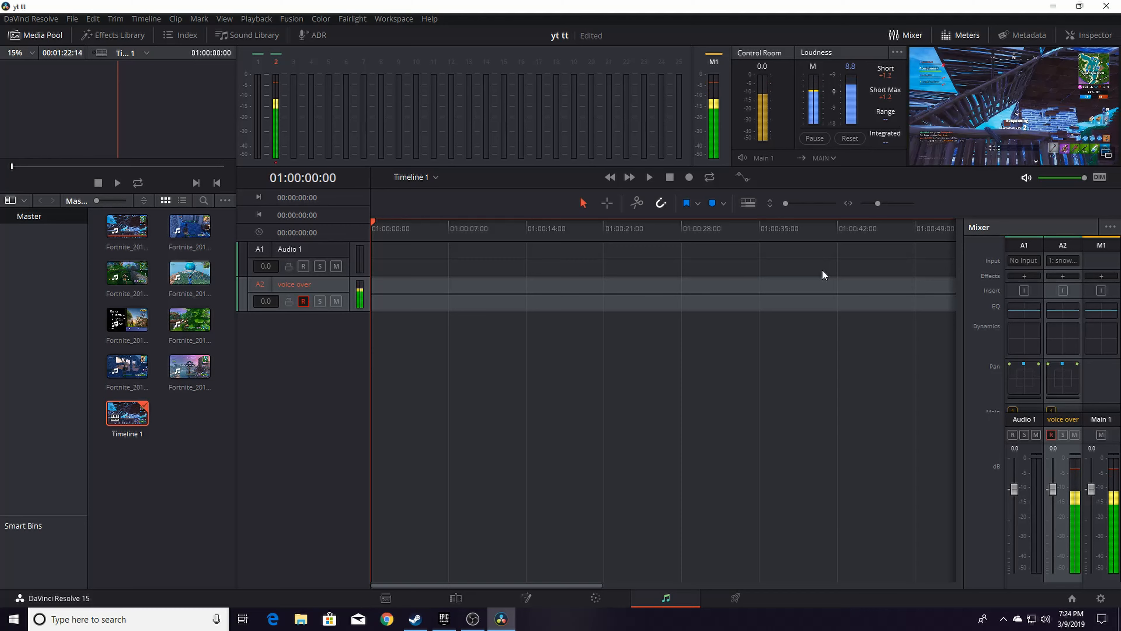
left_click(1107, 153)
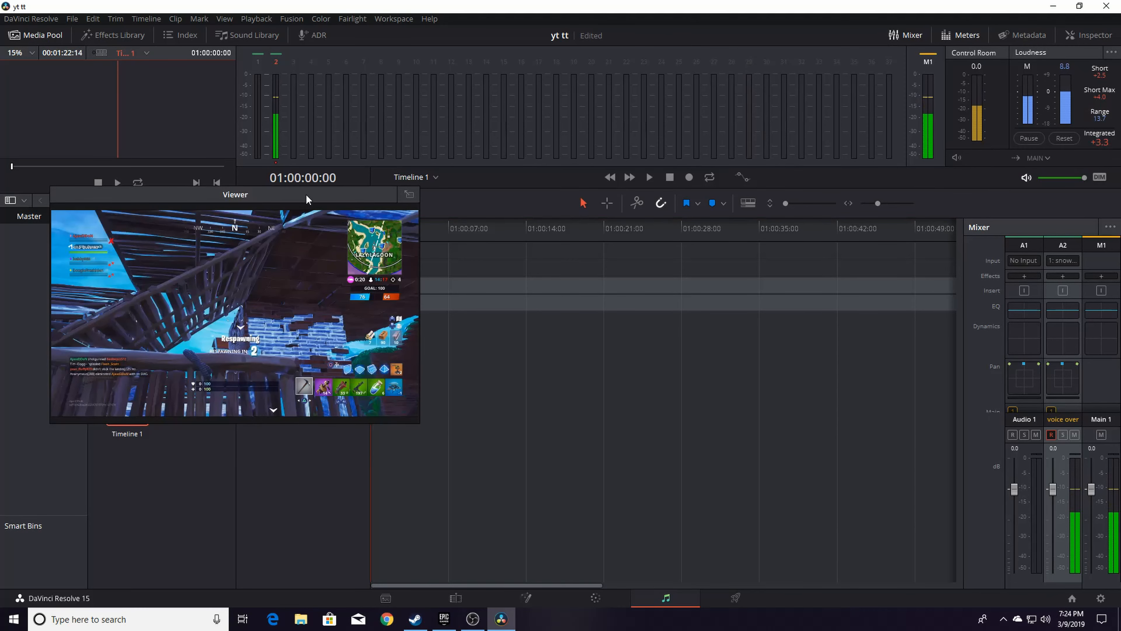
left_click_drag(306, 194, 789, 312)
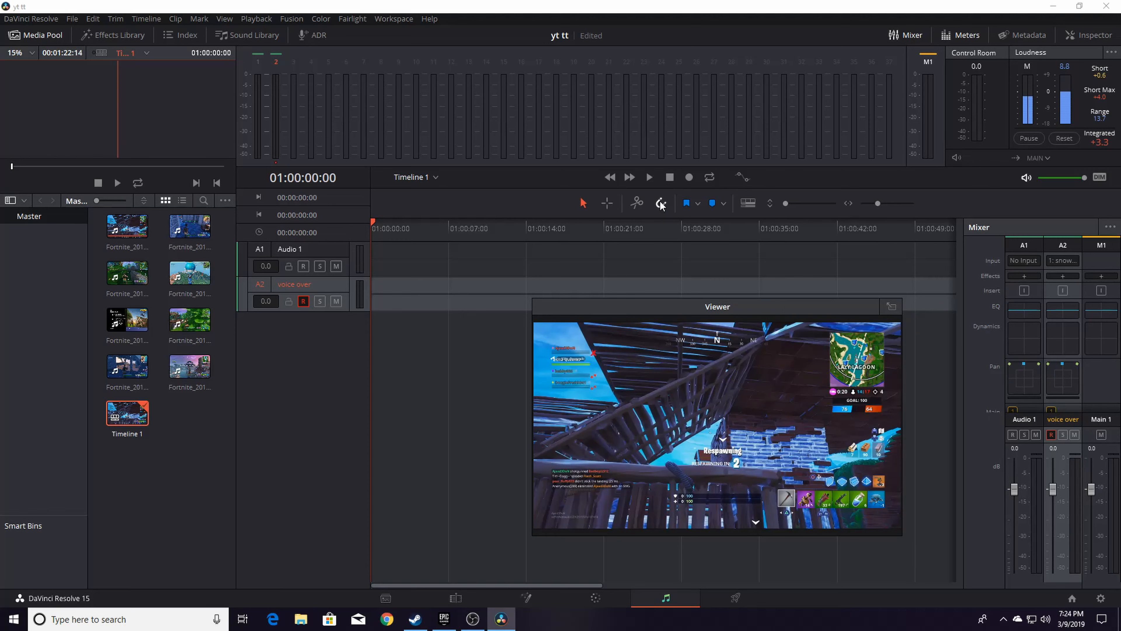
left_click(689, 178)
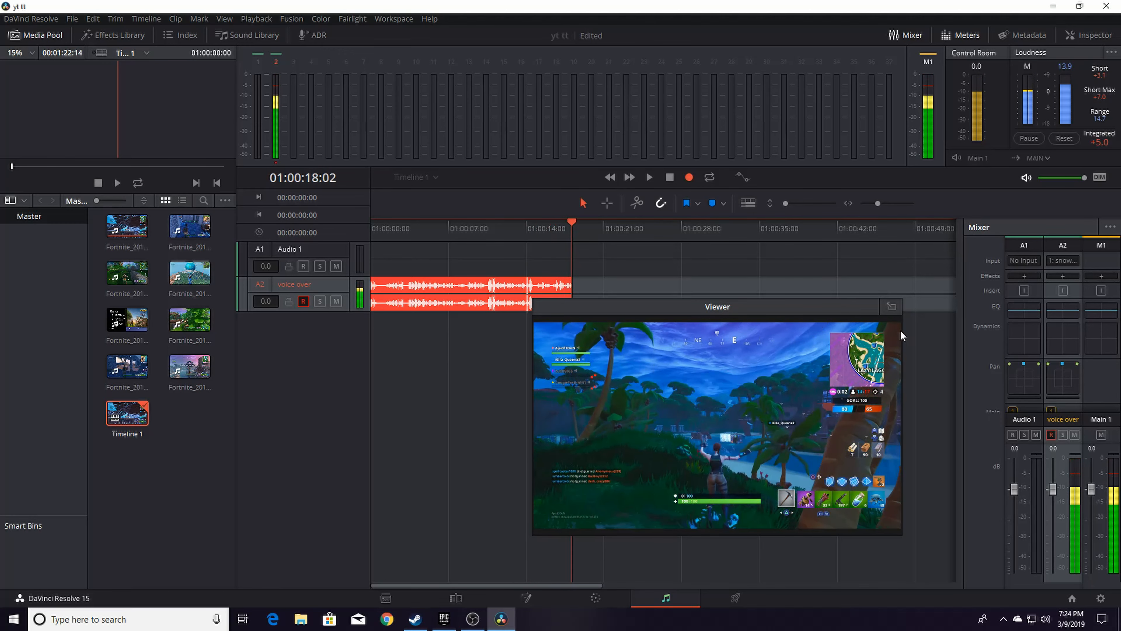
left_click(891, 305)
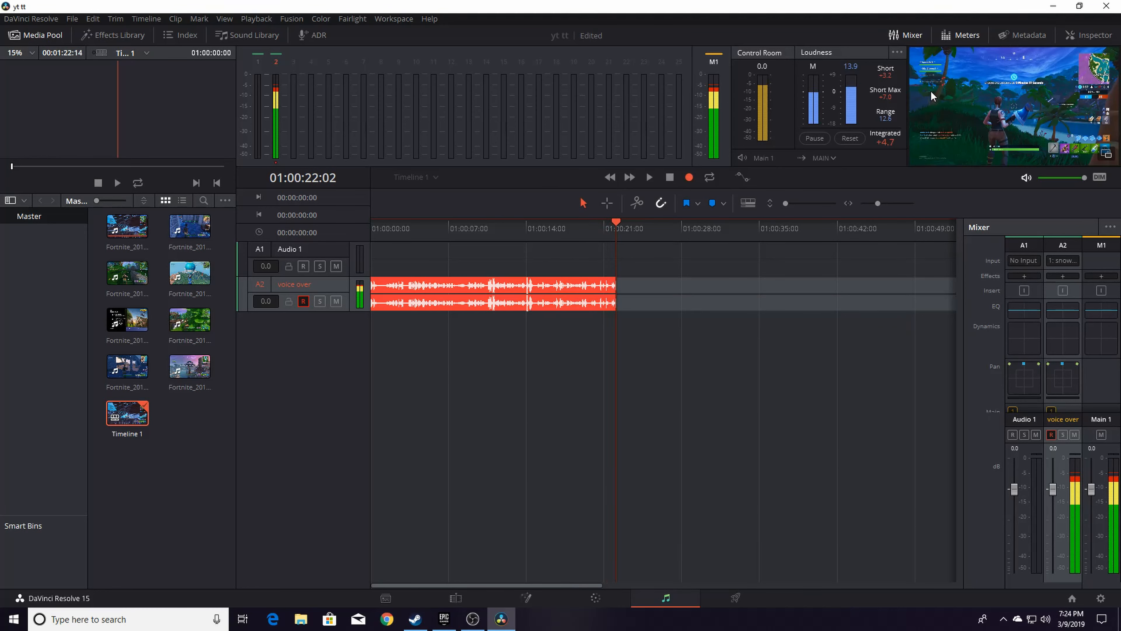
left_click(673, 178)
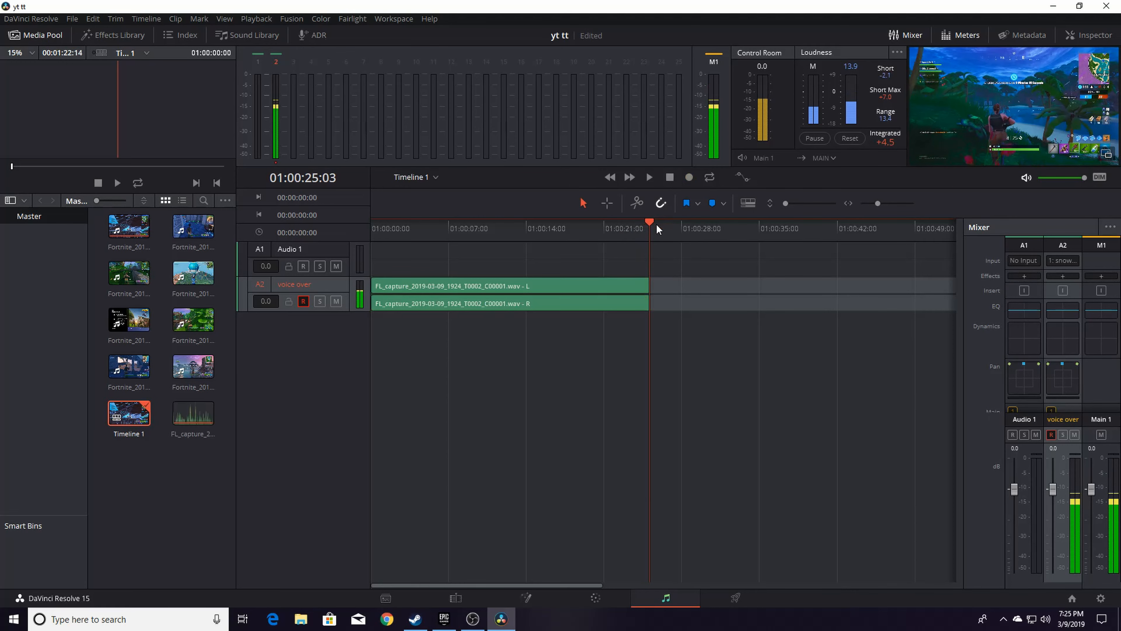
Disarm the voice over track and play back the recording from the timeline start
left_click(649, 220)
left_click_drag(648, 217, 235, 244)
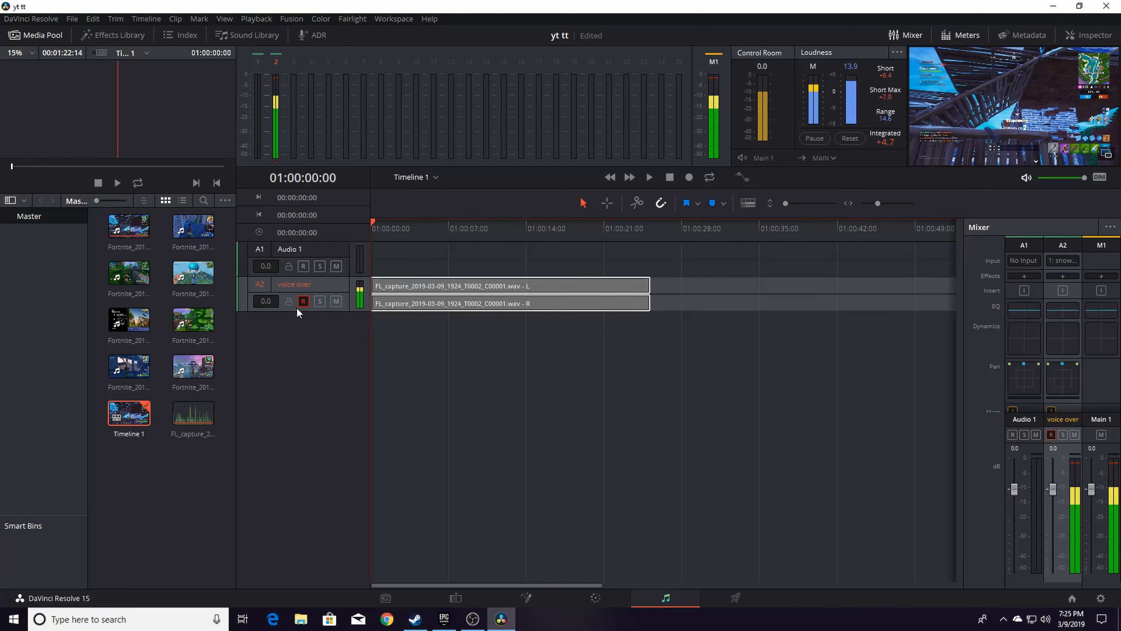
left_click(303, 303)
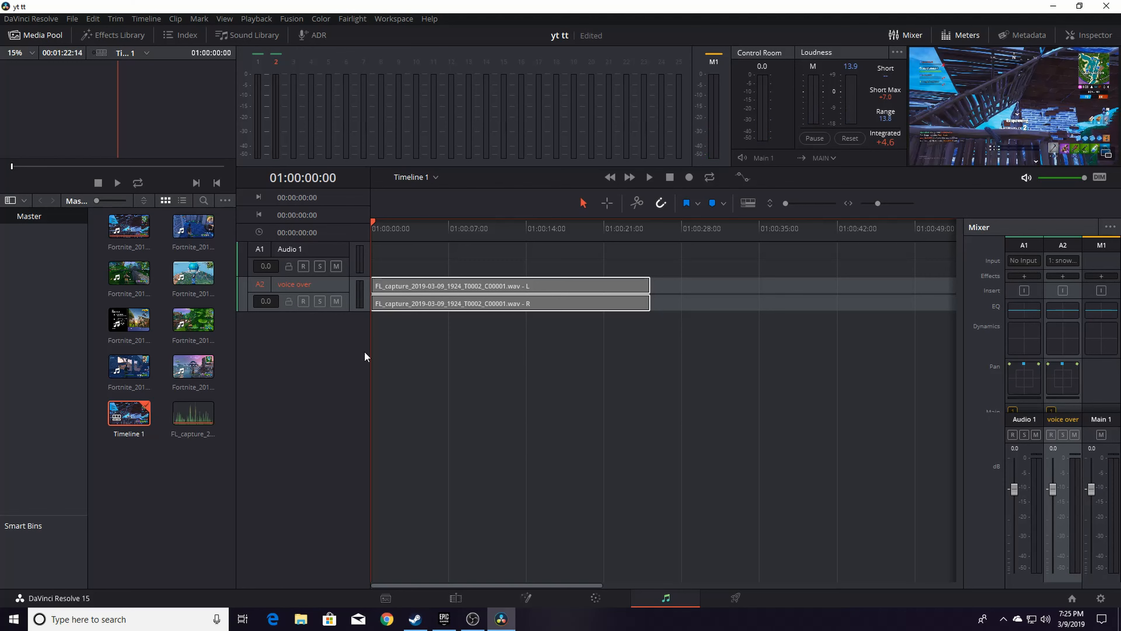
left_click(648, 176)
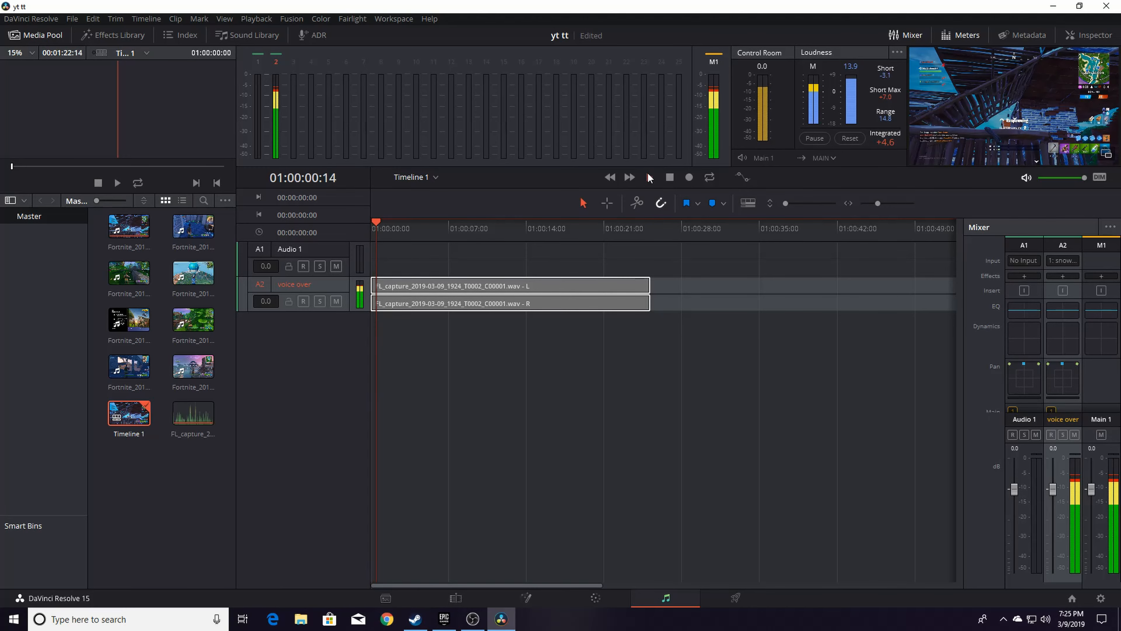
key("space")
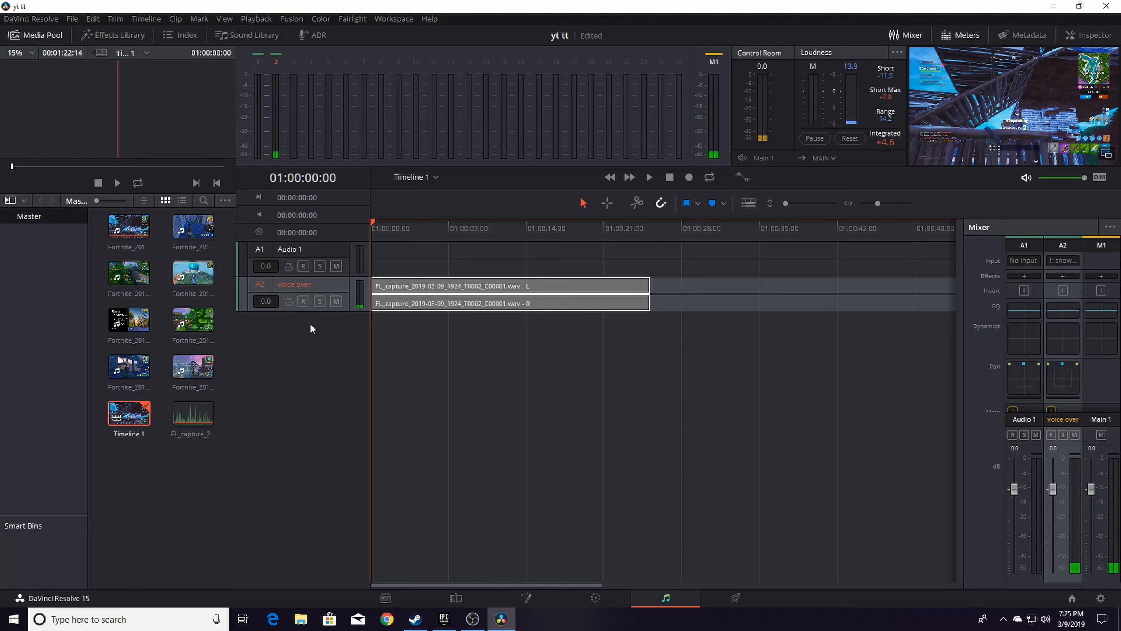
right_click(299, 349)
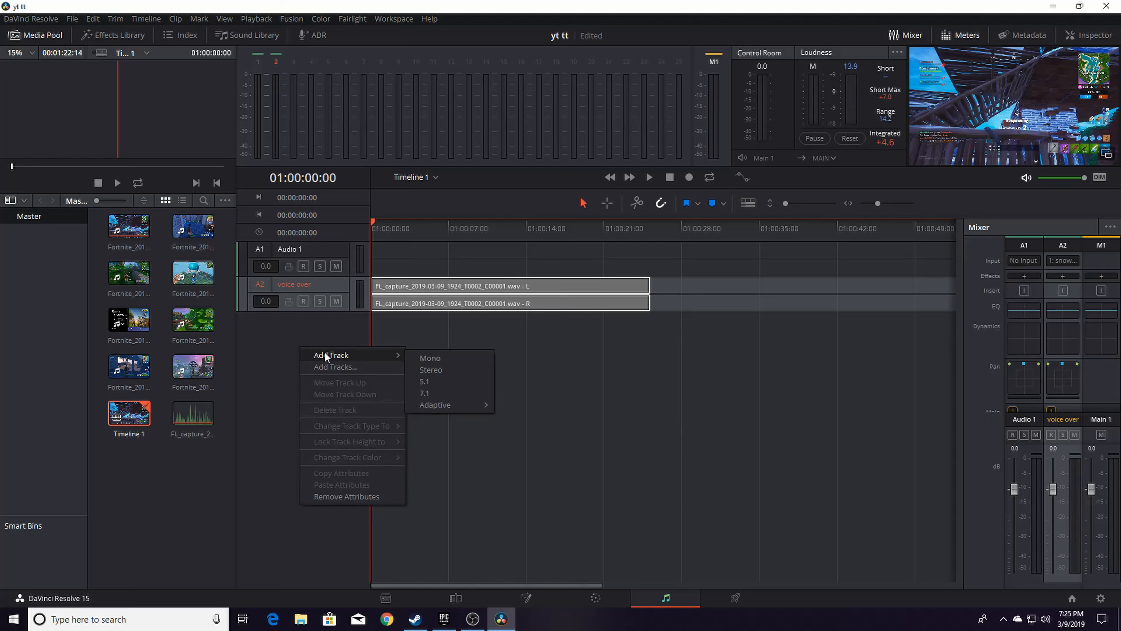
left_click(329, 367)
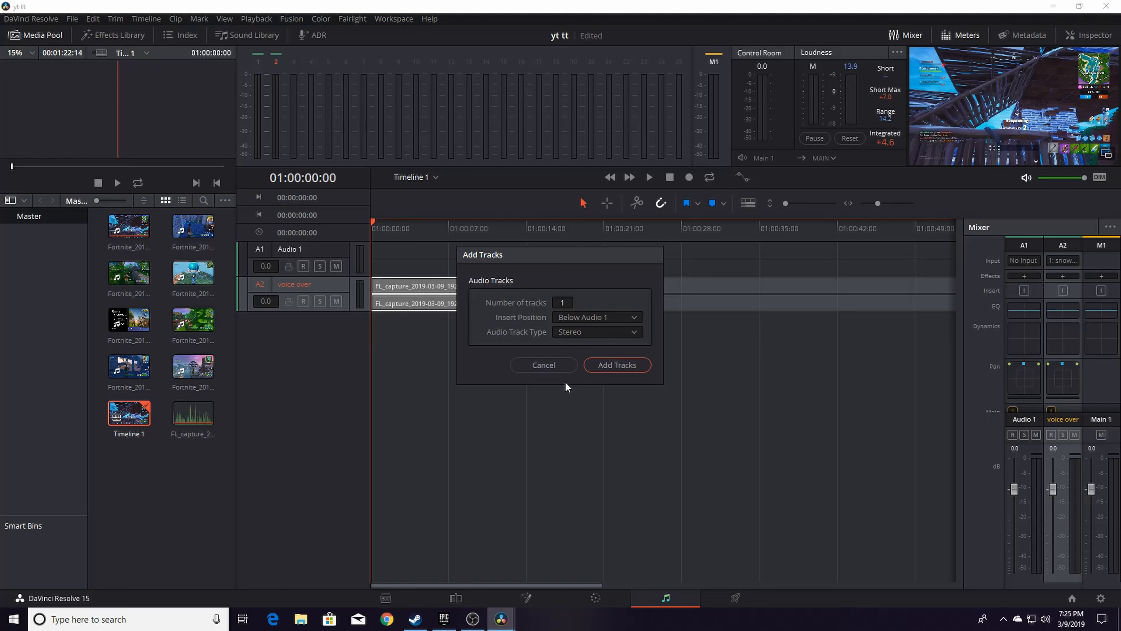
left_click(563, 369)
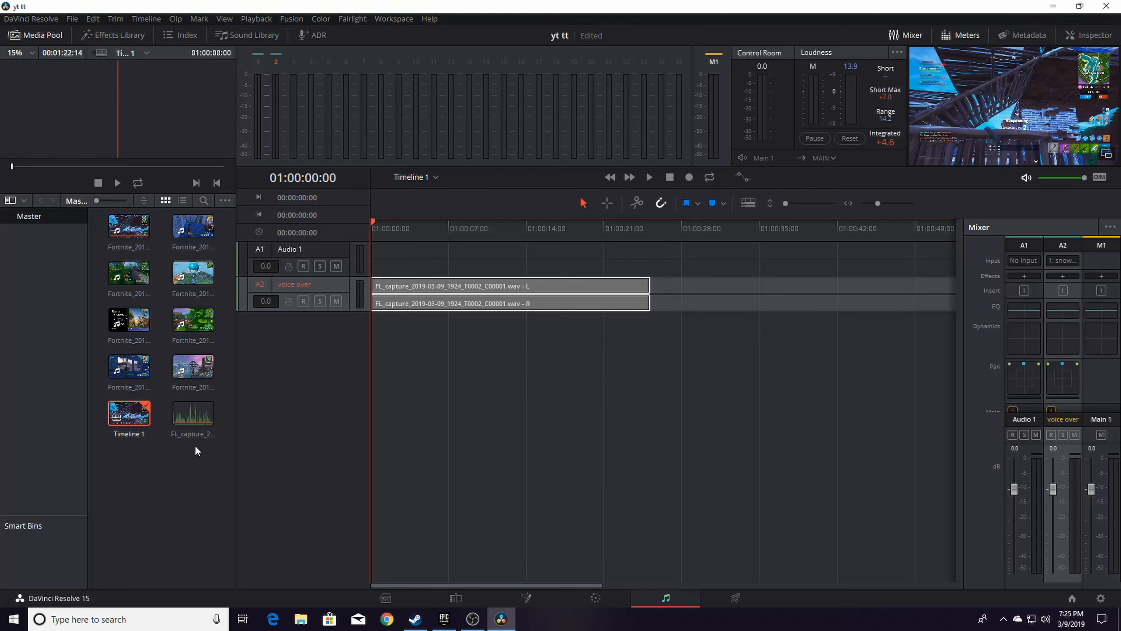
Import the MBB - Beach (Vlog No Copyright Music) file from the Downloads folder into the media pool
right_click(178, 467)
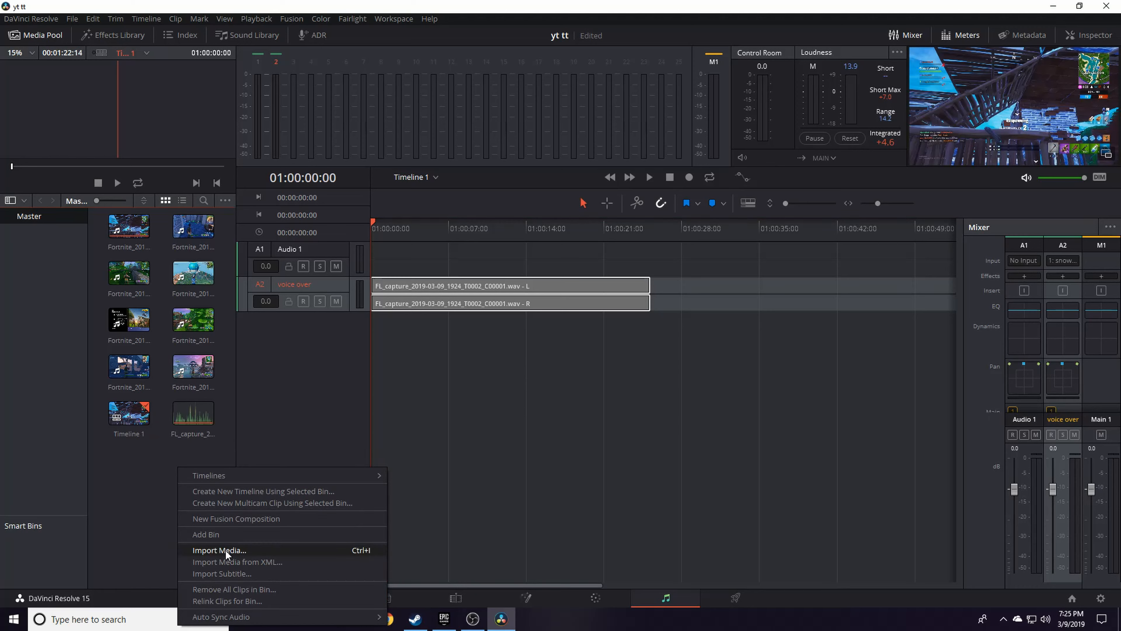
left_click(135, 463)
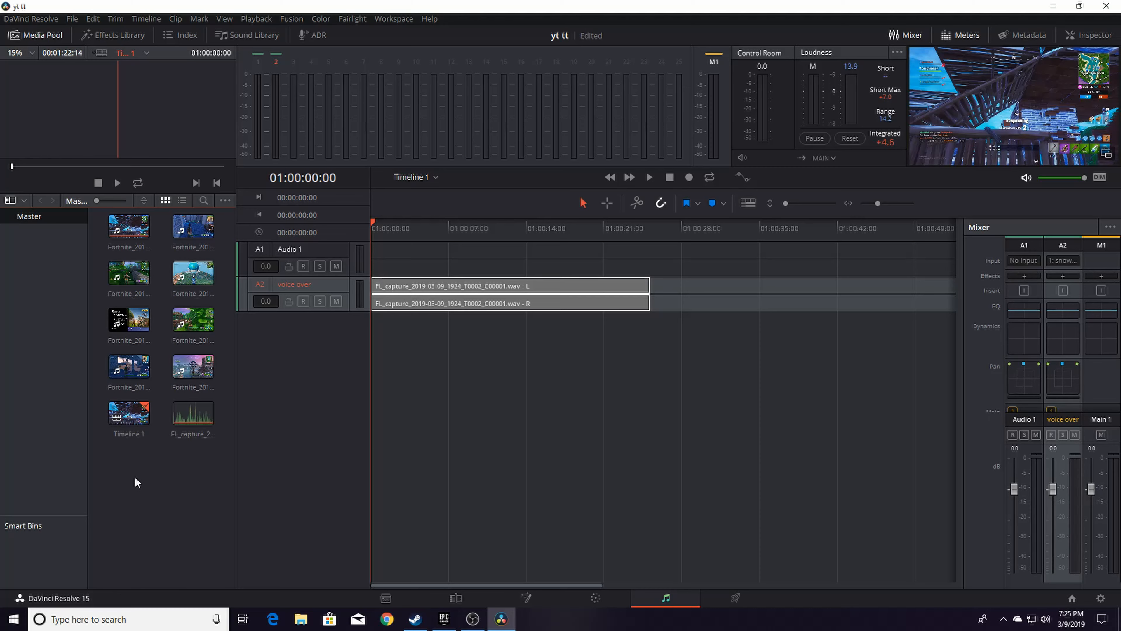
right_click(173, 462)
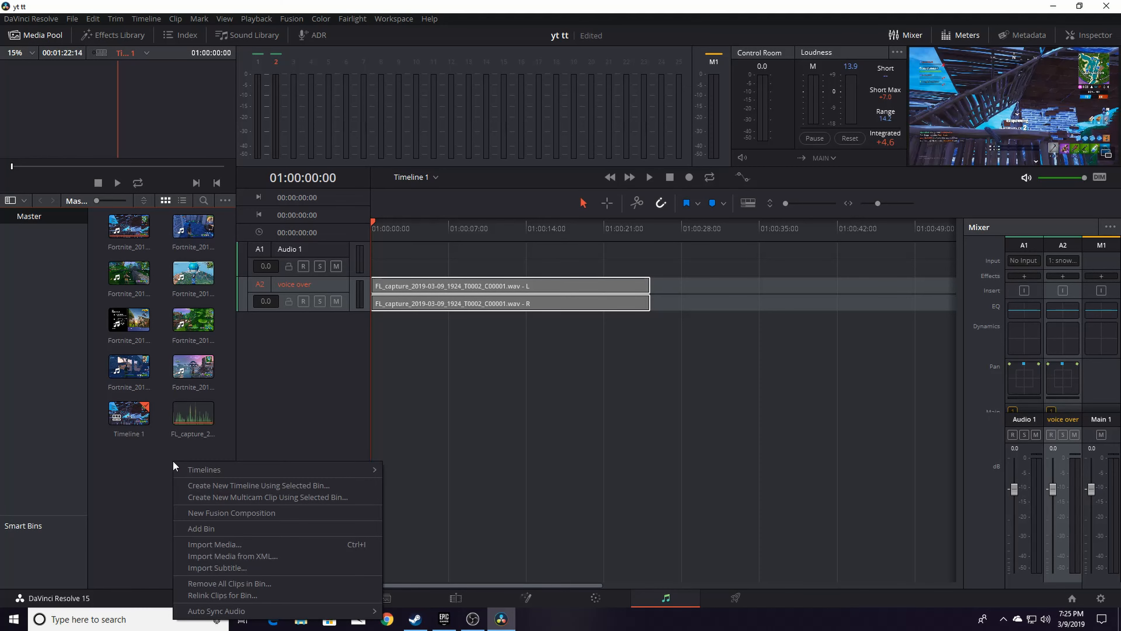
left_click(196, 542)
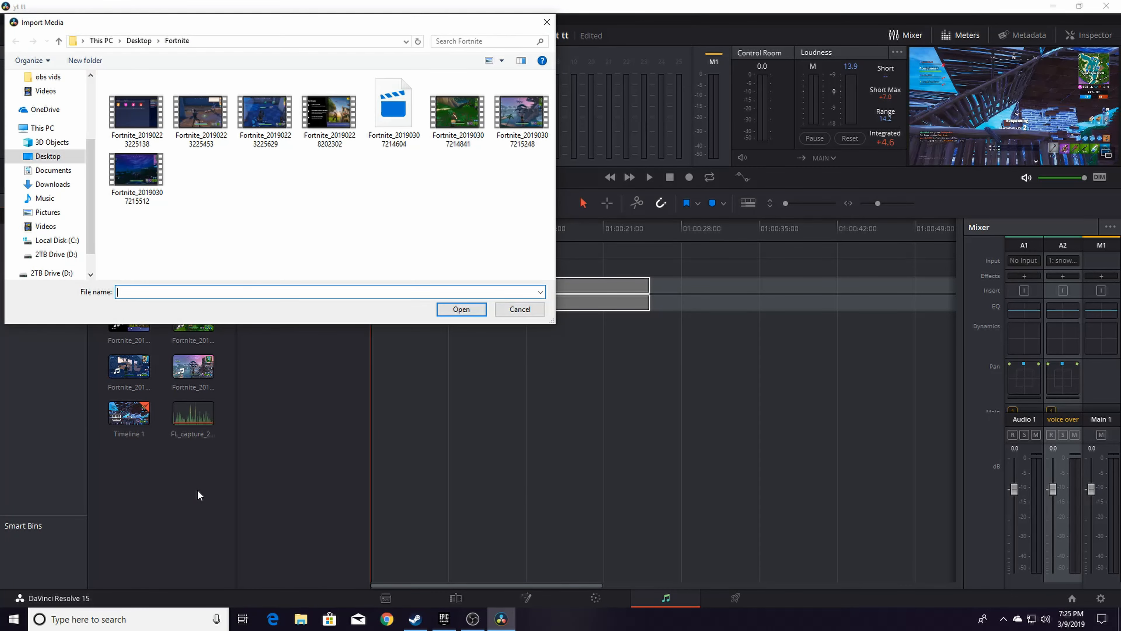
left_click(67, 199)
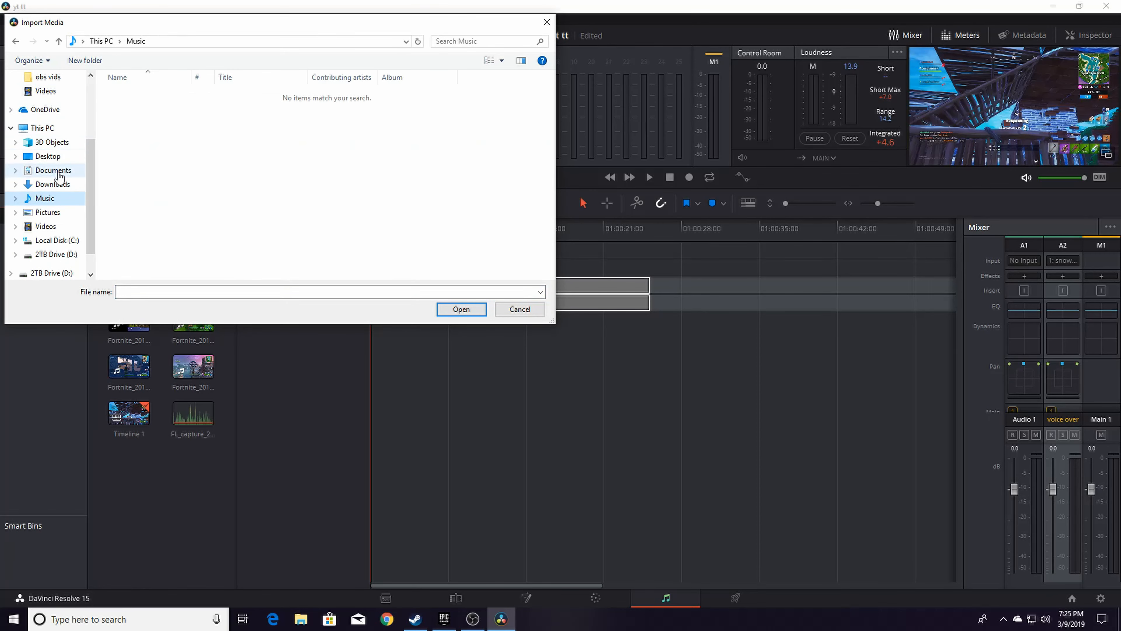
left_click(76, 172)
left_click(75, 185)
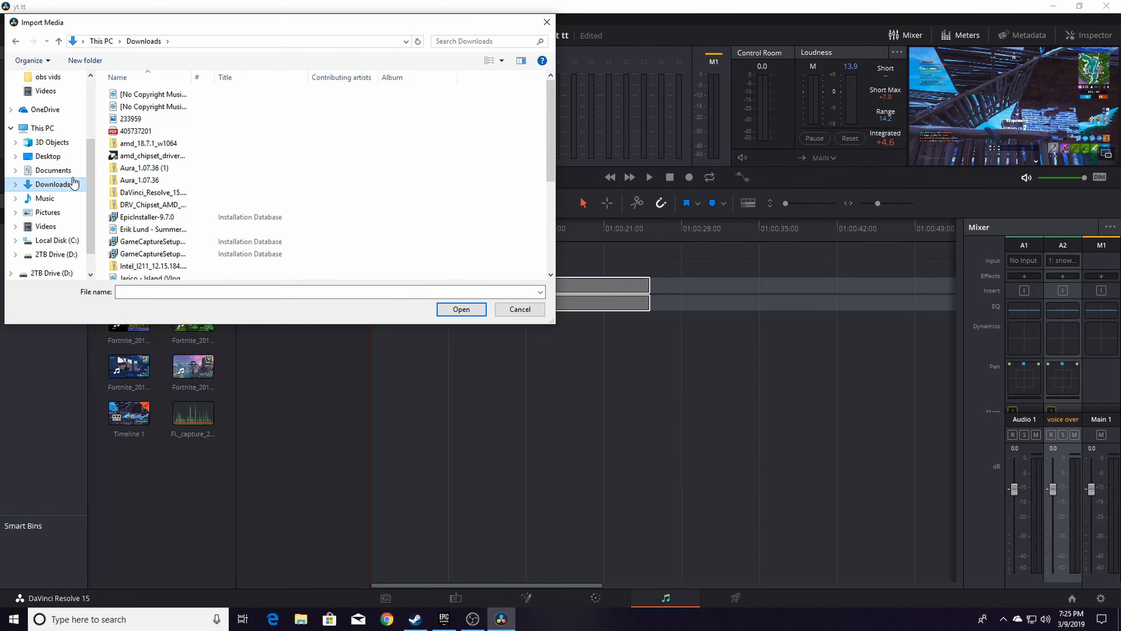
scroll(111, 111, "down", 1)
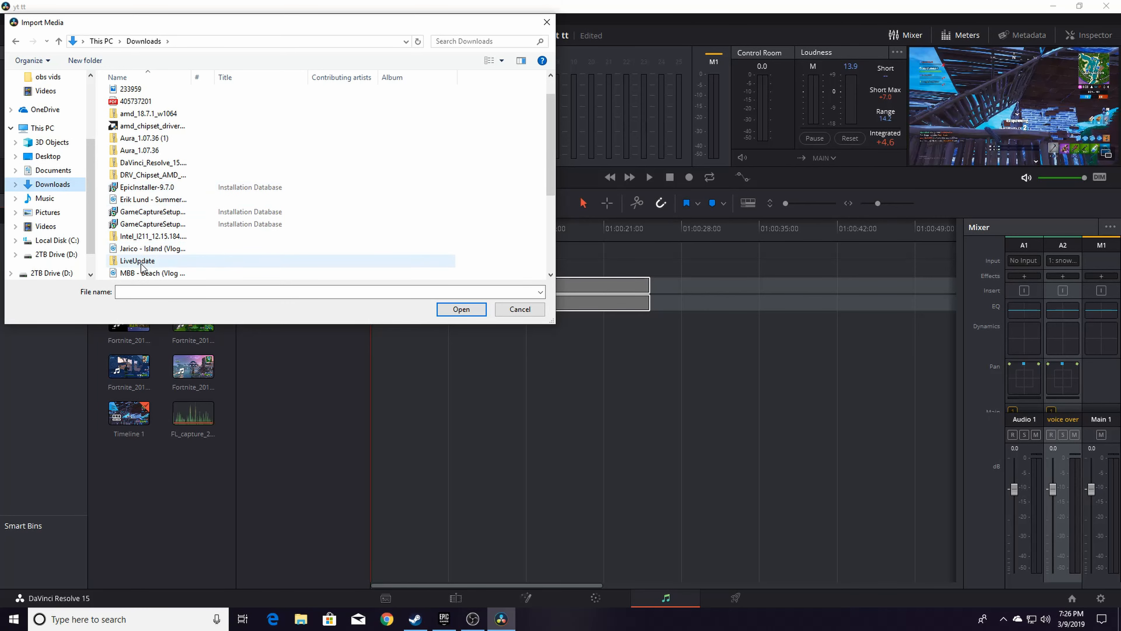
left_click(144, 272)
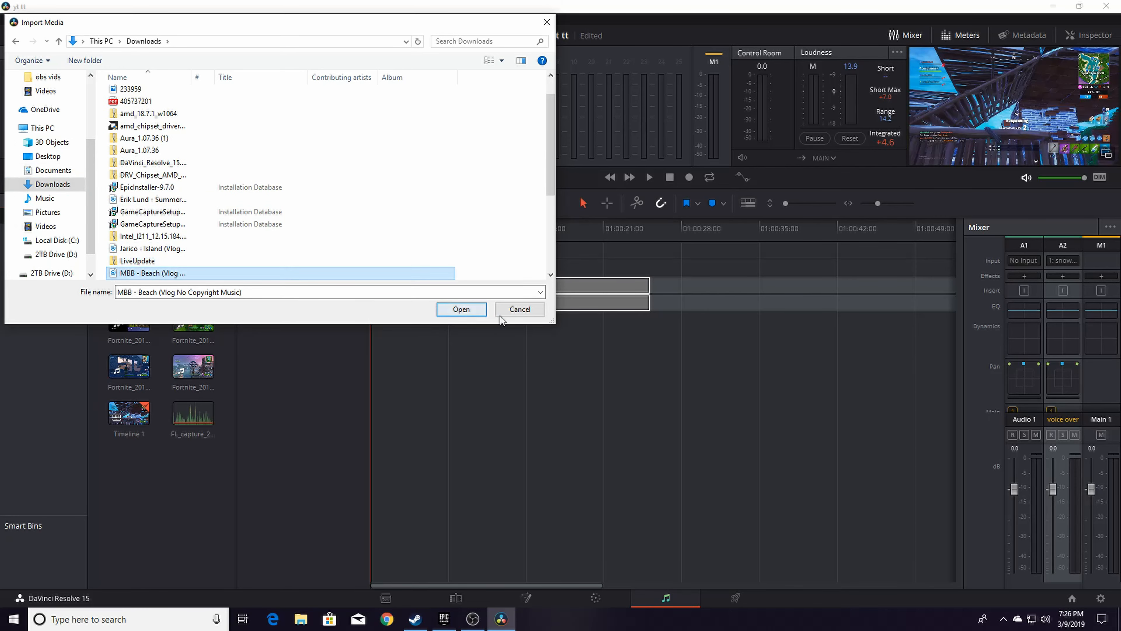
left_click(462, 310)
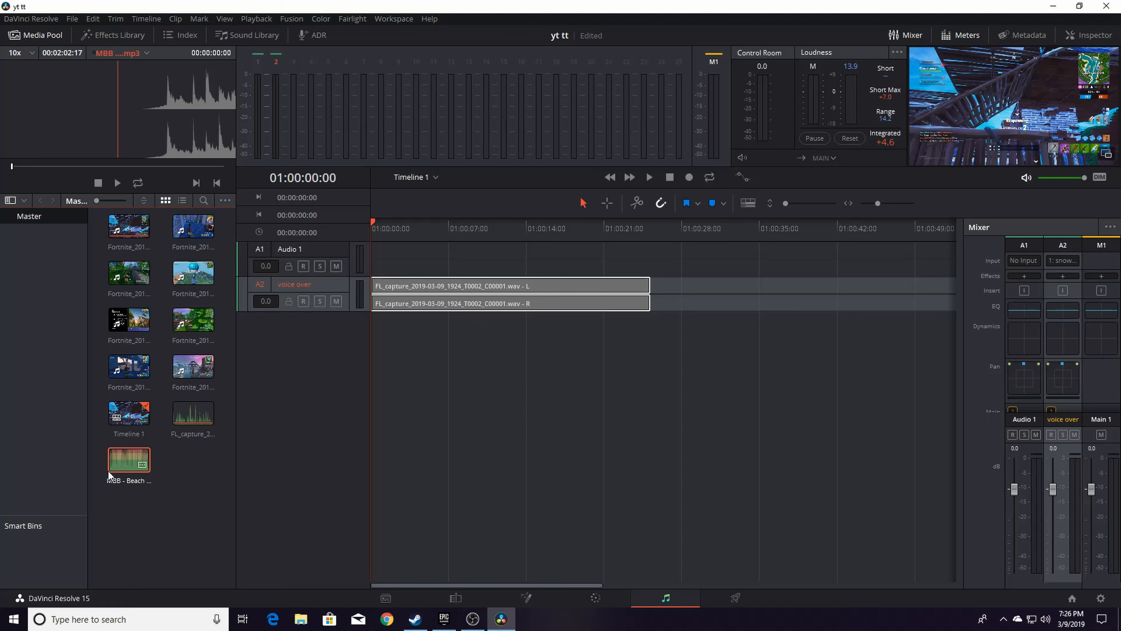
Add a stereo audio track and place the MBB - Beach music clip on it from the timeline start
left_click_drag(128, 462, 99, 450)
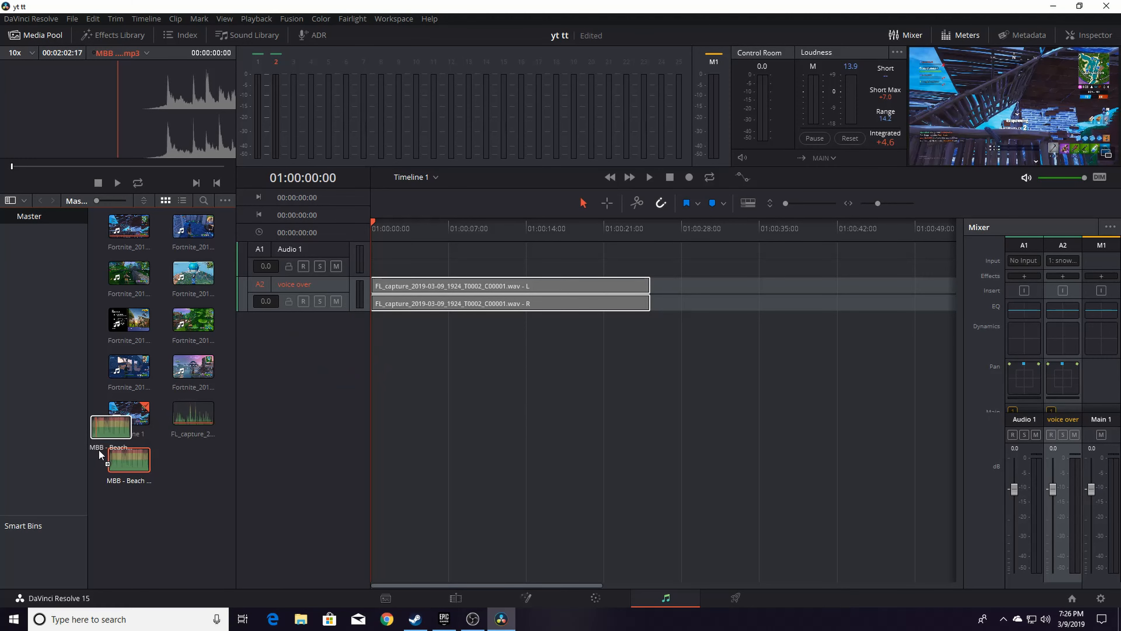
right_click(309, 330)
mouse_move(336, 340)
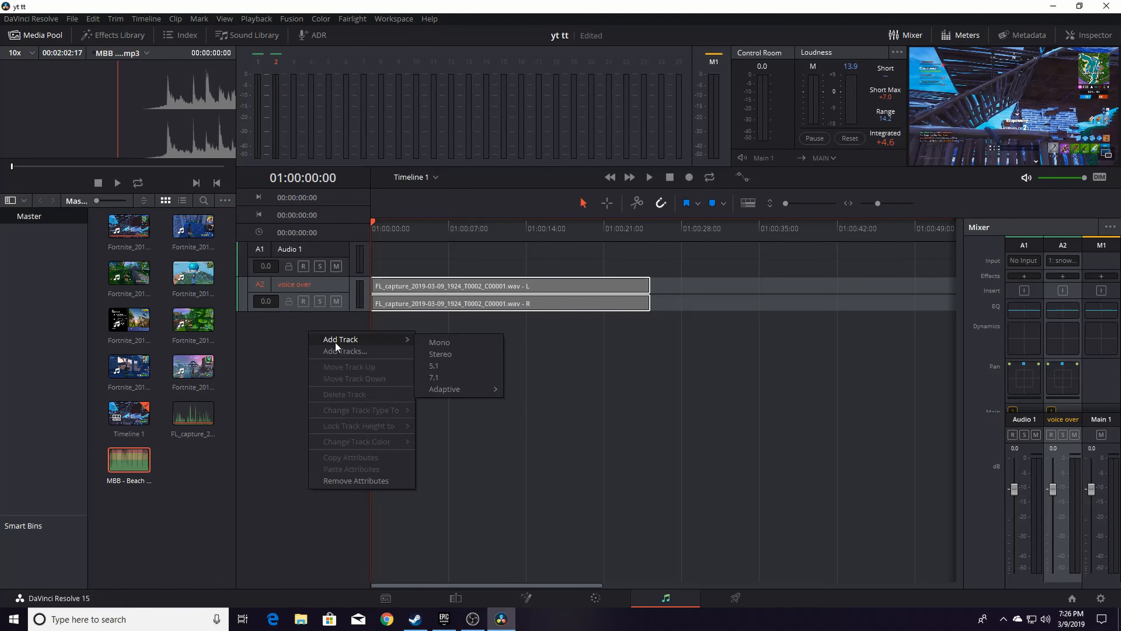
left_click(454, 350)
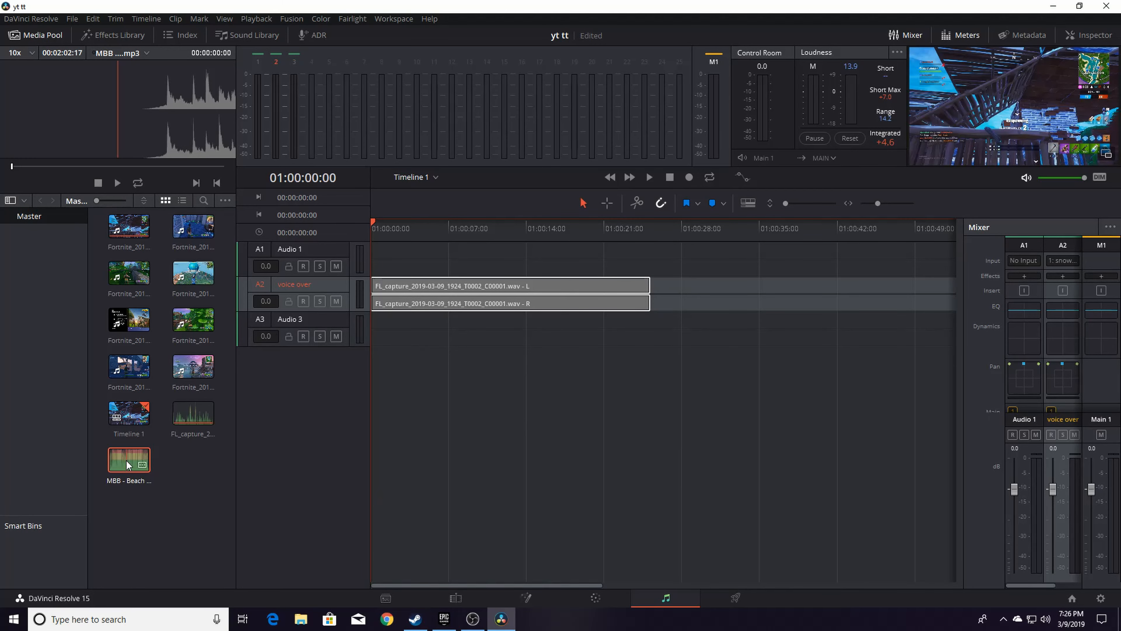
left_click_drag(126, 461, 385, 326)
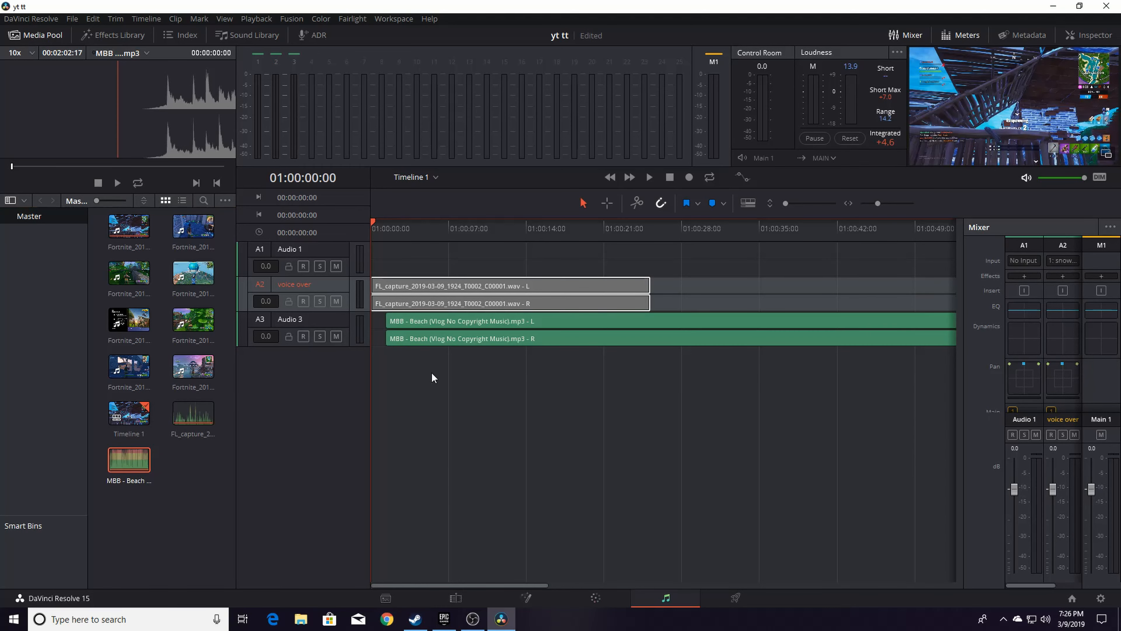
left_click_drag(469, 330, 422, 335)
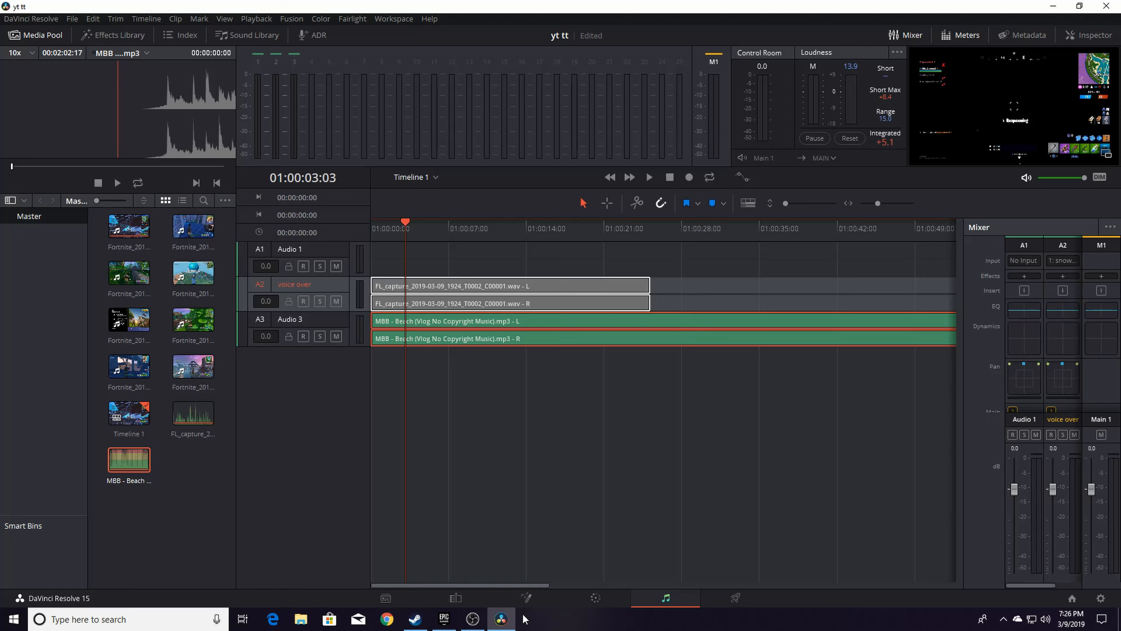
On the Edit page, lower the music clip's volume on Audio 3 to about -24 dB
left_click(456, 599)
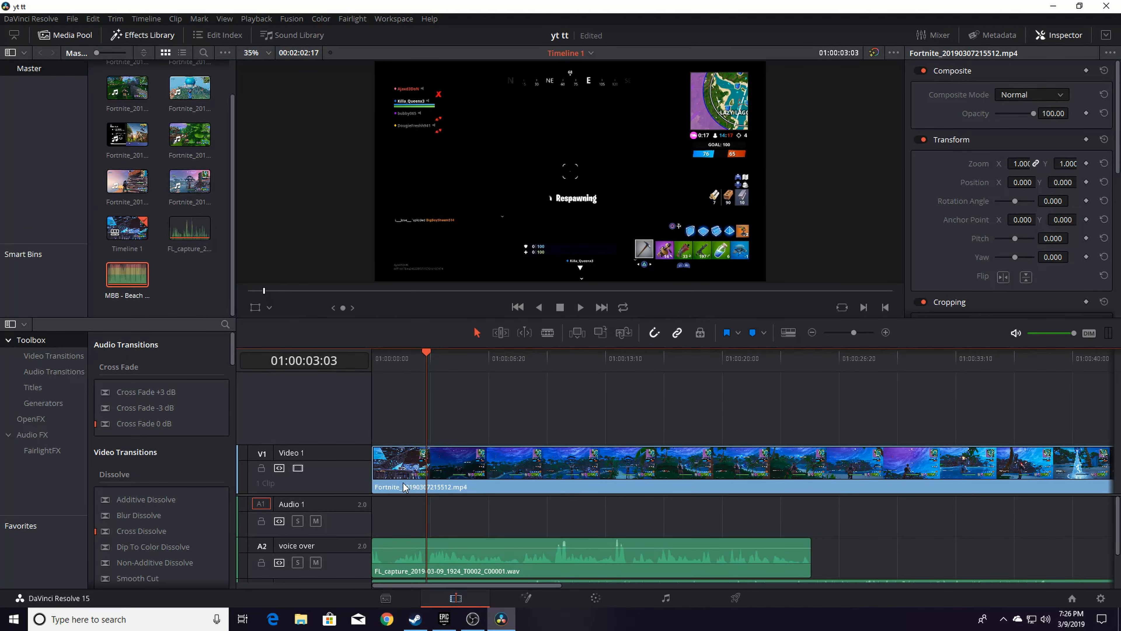
scroll(568, 538, "down", 2)
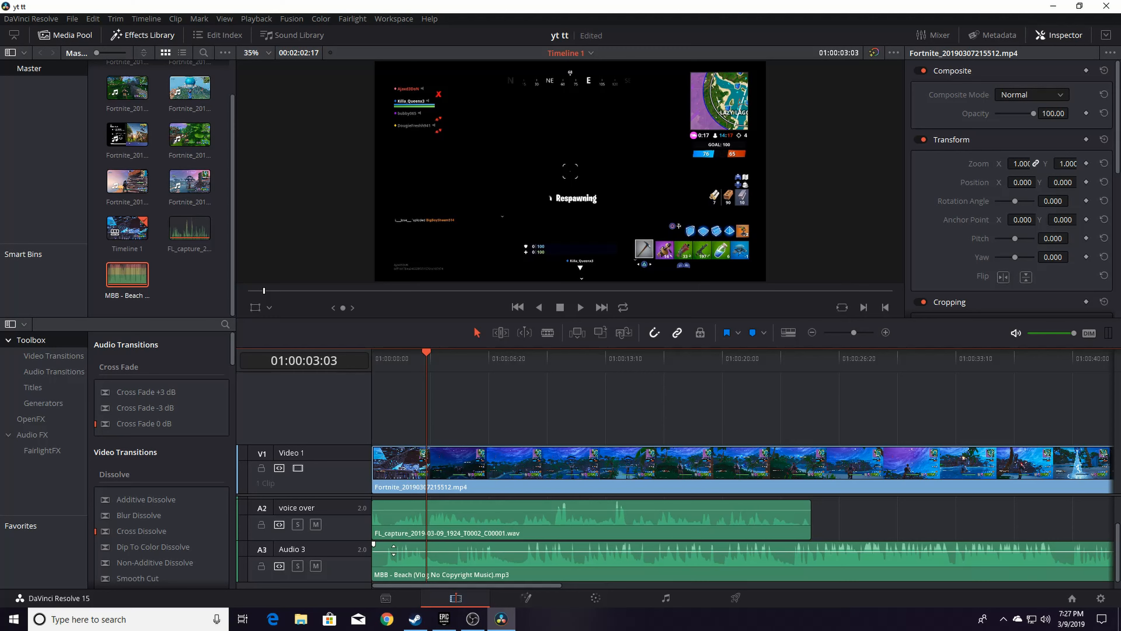
left_click_drag(393, 551, 394, 566)
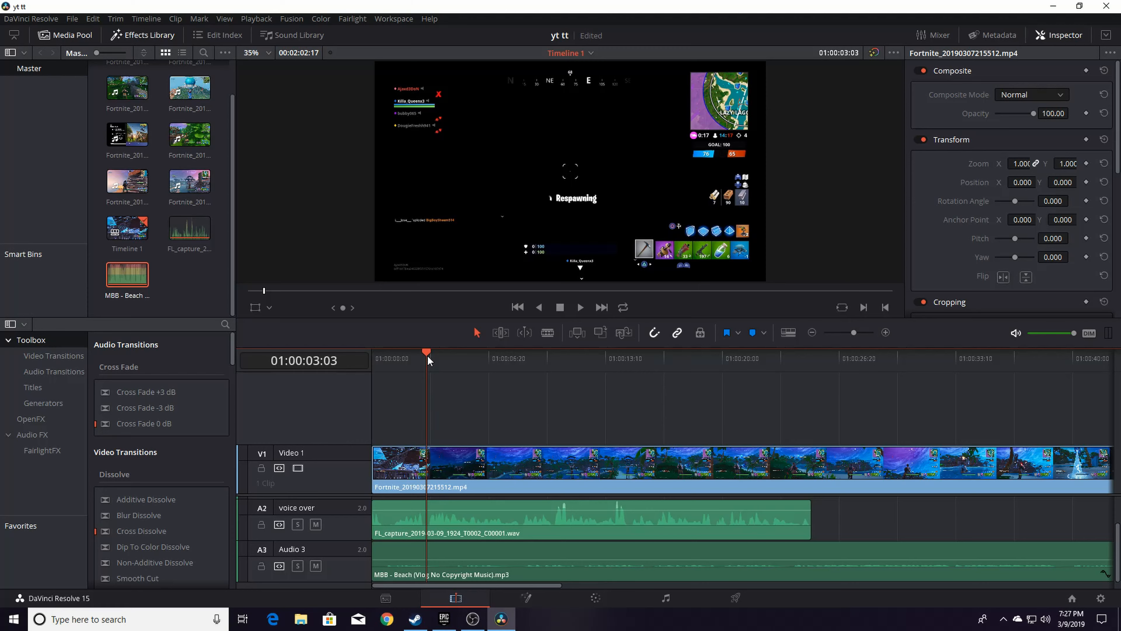
Cut the gameplay video at about 01:01:04 and delete the part before the cut
left_click_drag(427, 351, 442, 351)
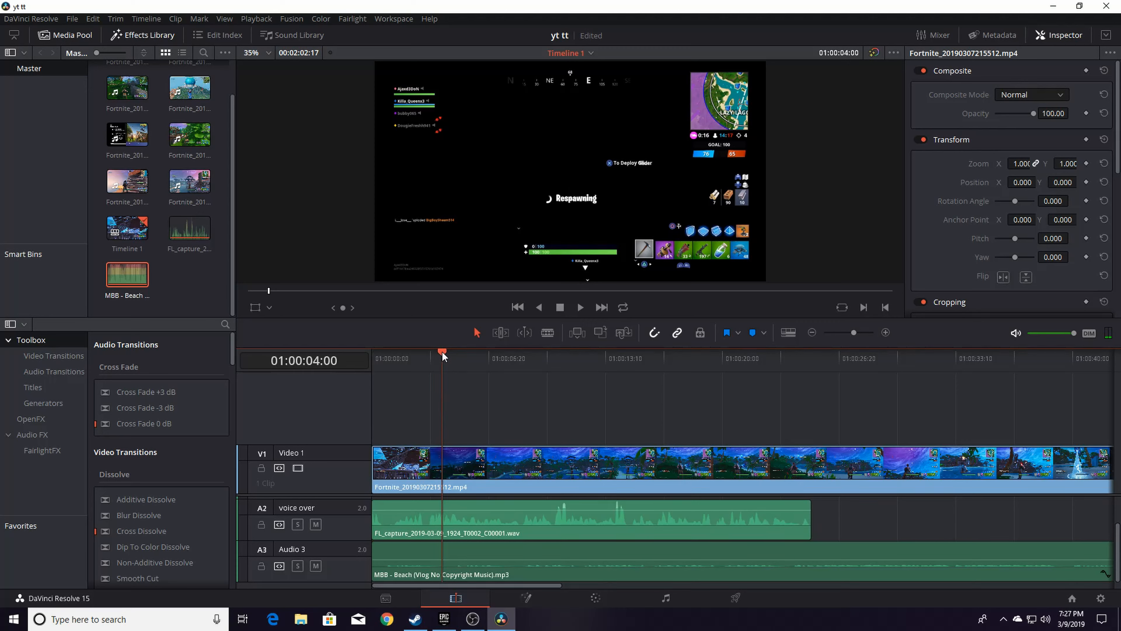
left_click_drag(442, 351, 1049, 484)
left_click_drag(555, 587, 731, 591)
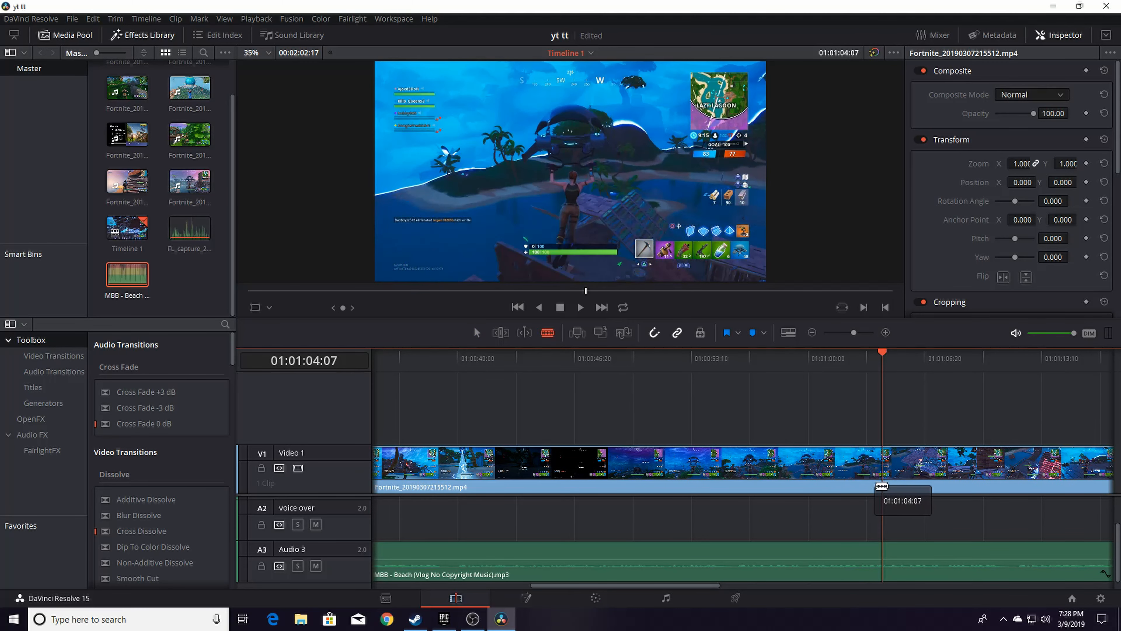
left_click(883, 486)
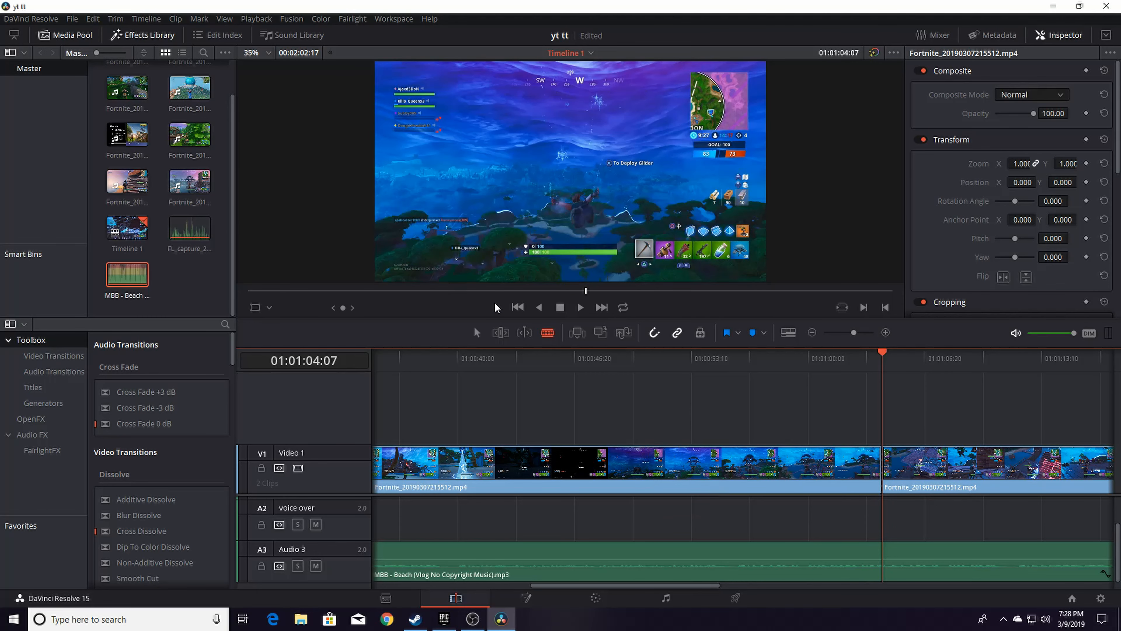
left_click(477, 332)
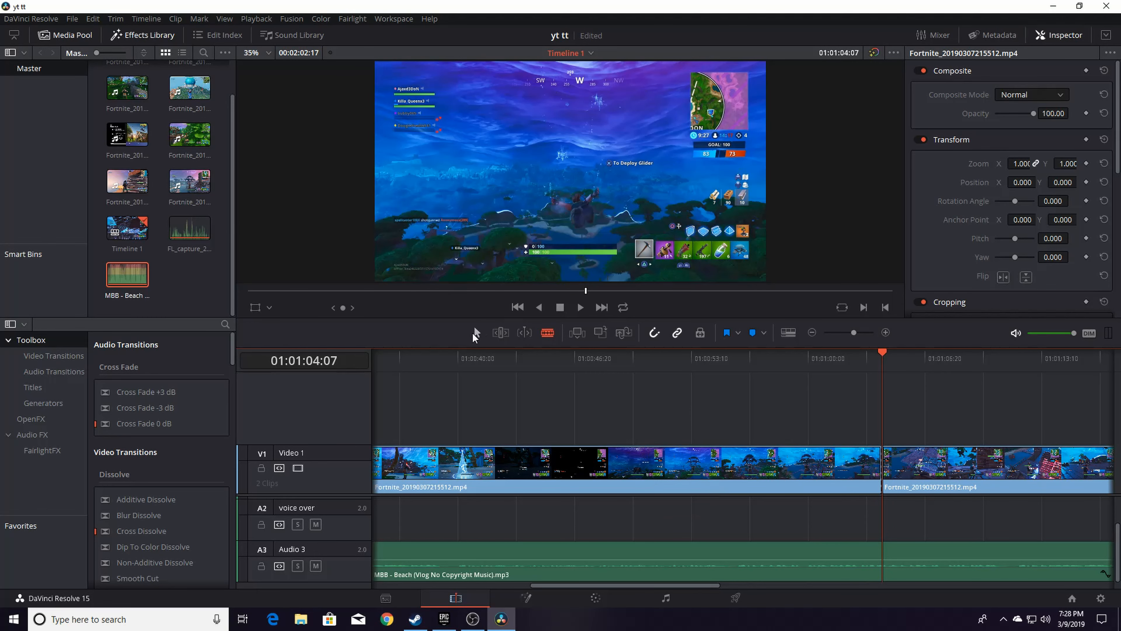
left_click(633, 471)
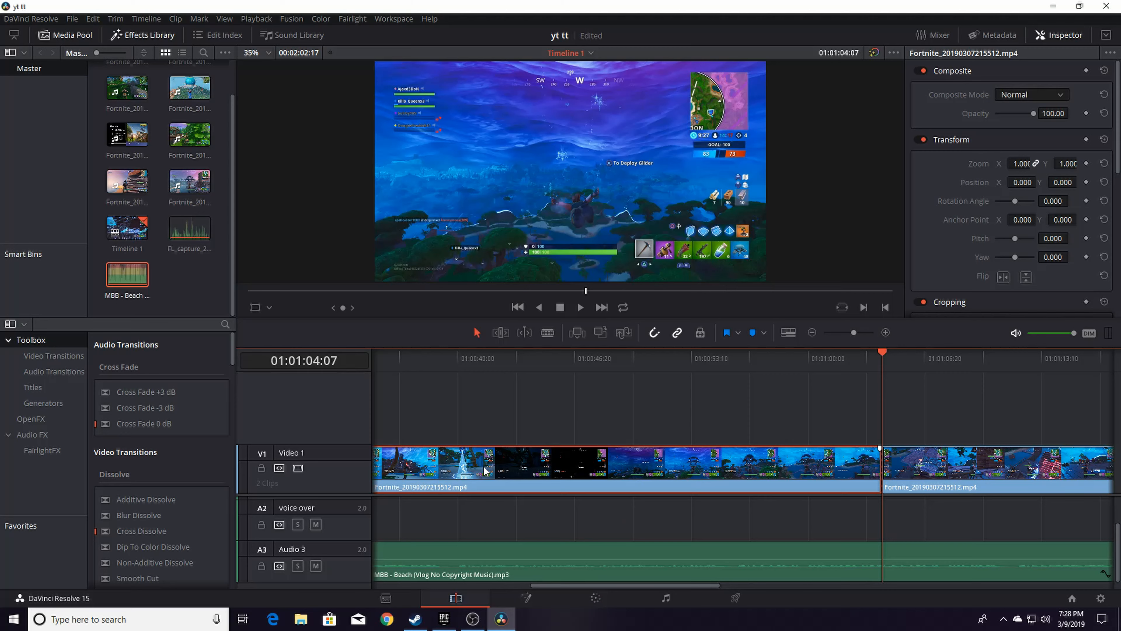
key("Delete")
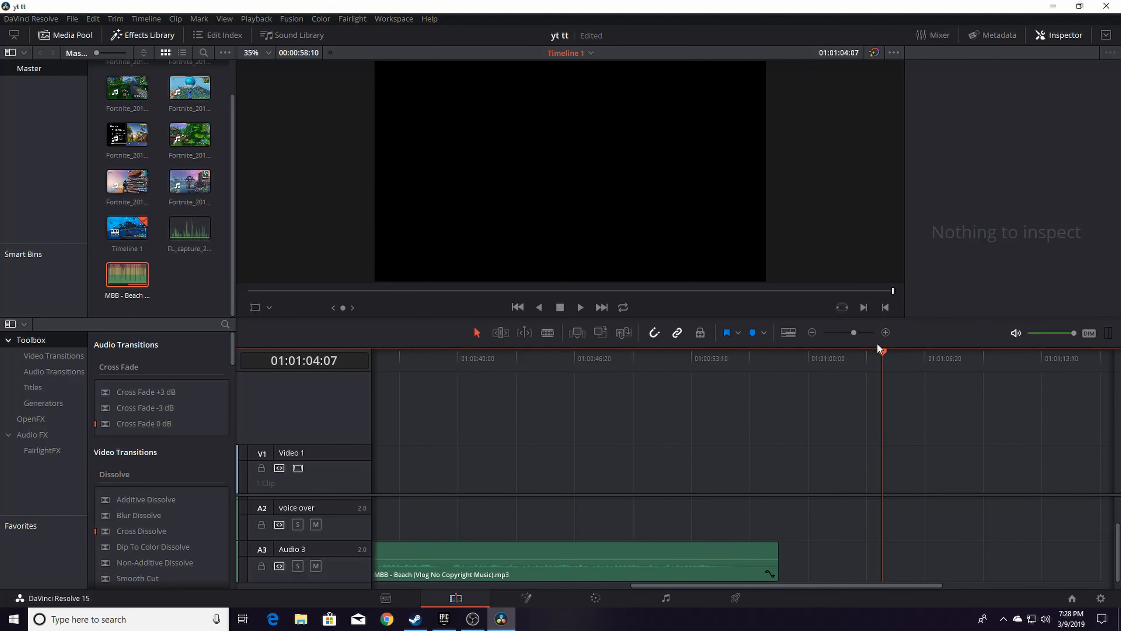
Trim the end of the video clip back to about 01:00:14
left_click_drag(875, 355, 348, 382)
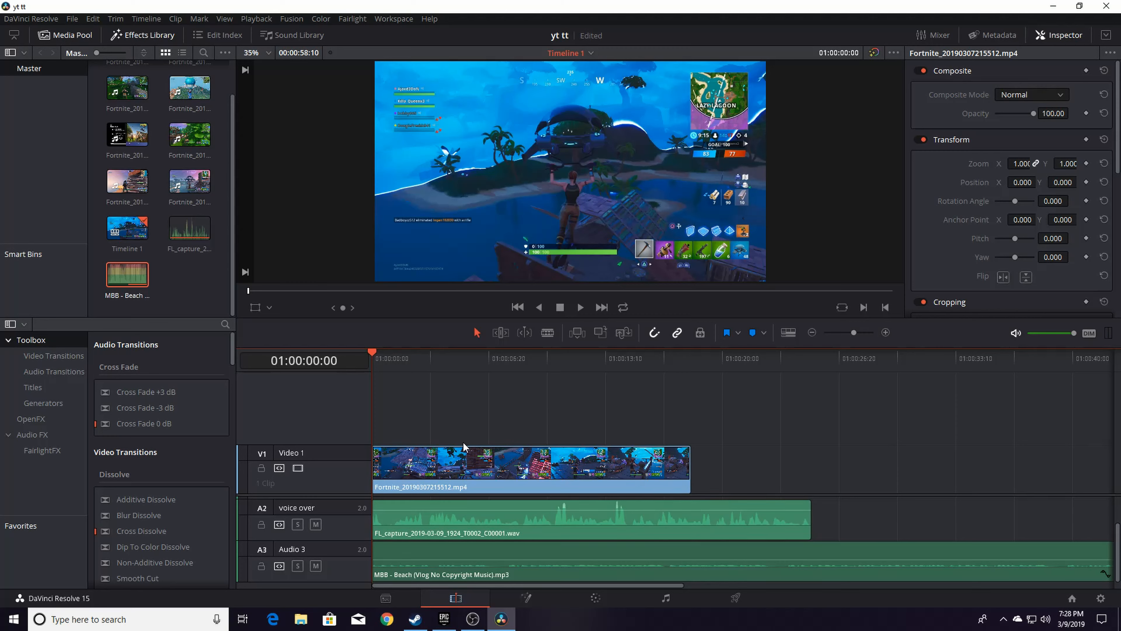
left_click_drag(373, 353, 620, 353)
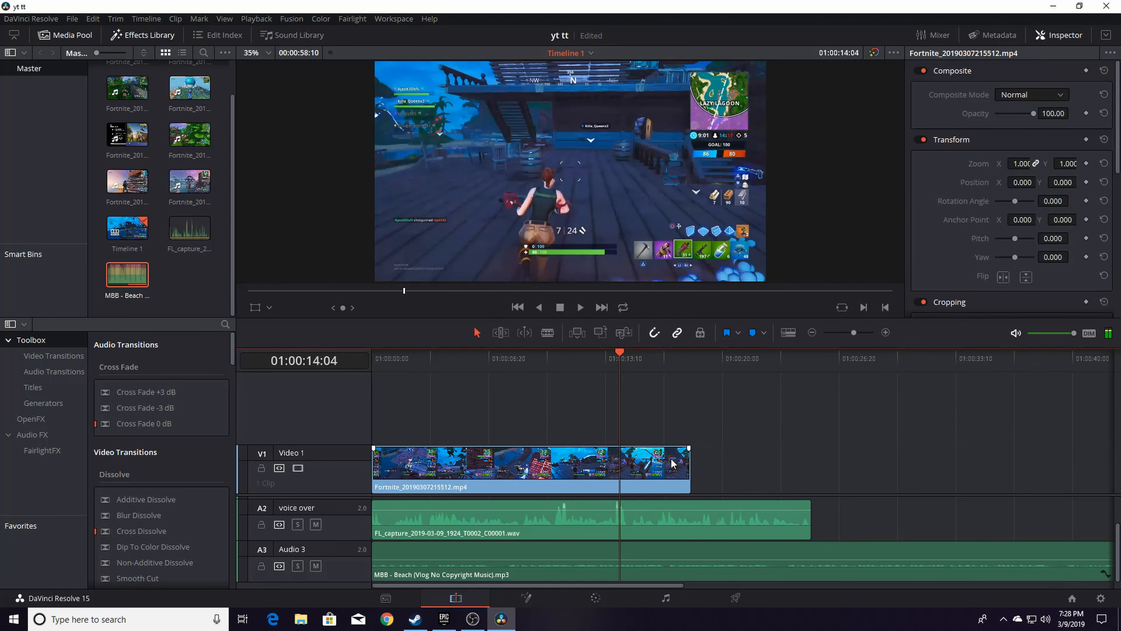
left_click_drag(689, 470, 621, 473)
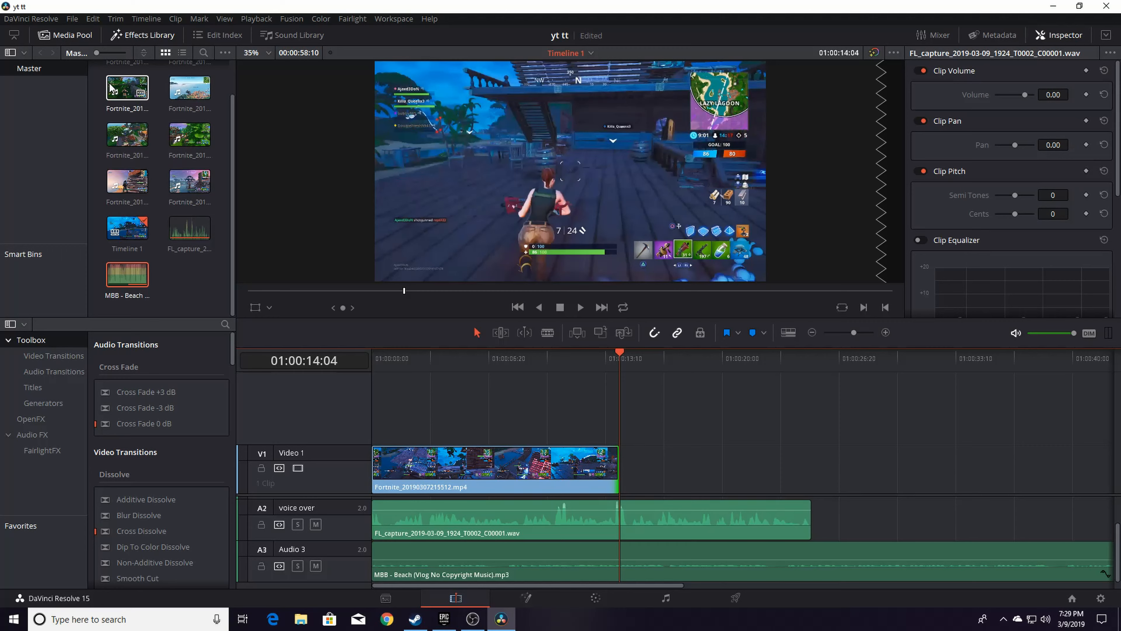
scroll(182, 157, "up", 1)
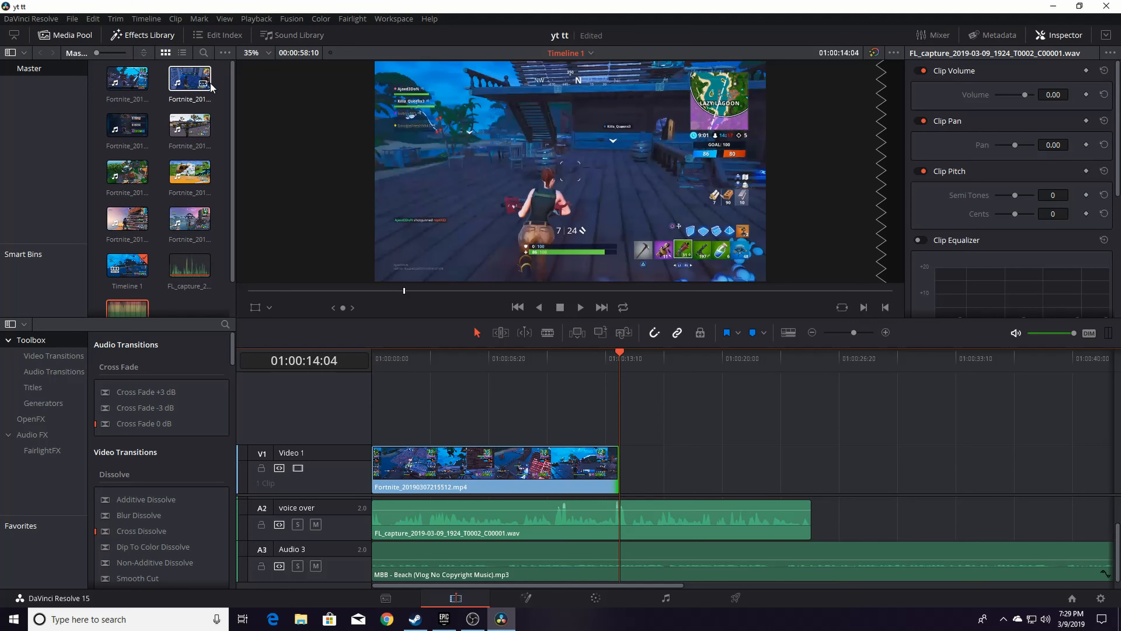
left_click_drag(192, 85, 636, 480)
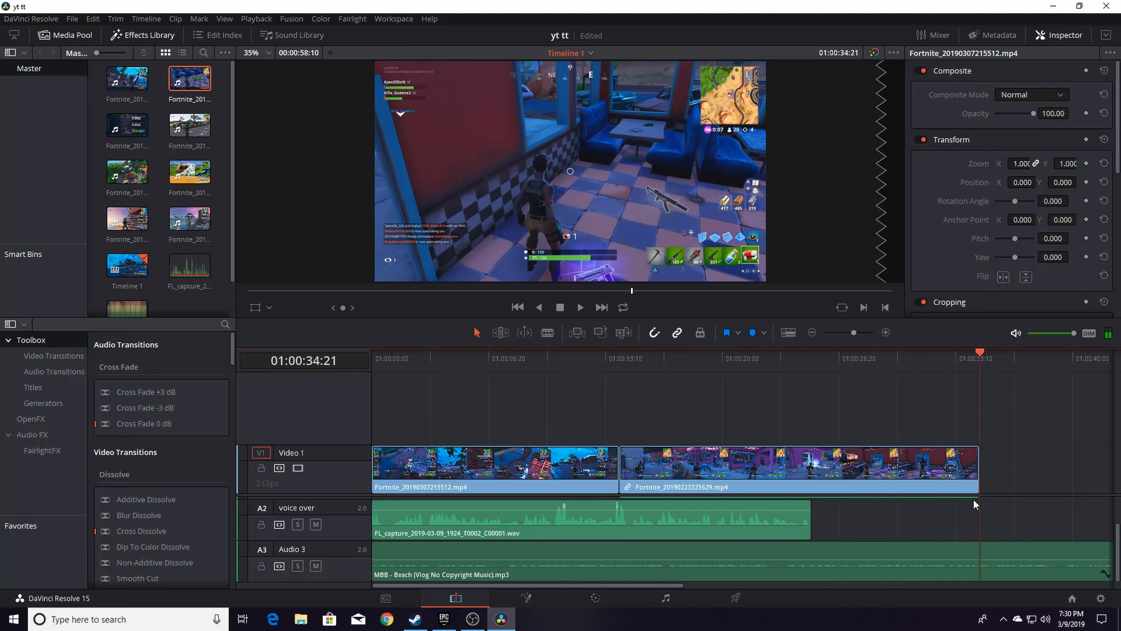
left_click(973, 500)
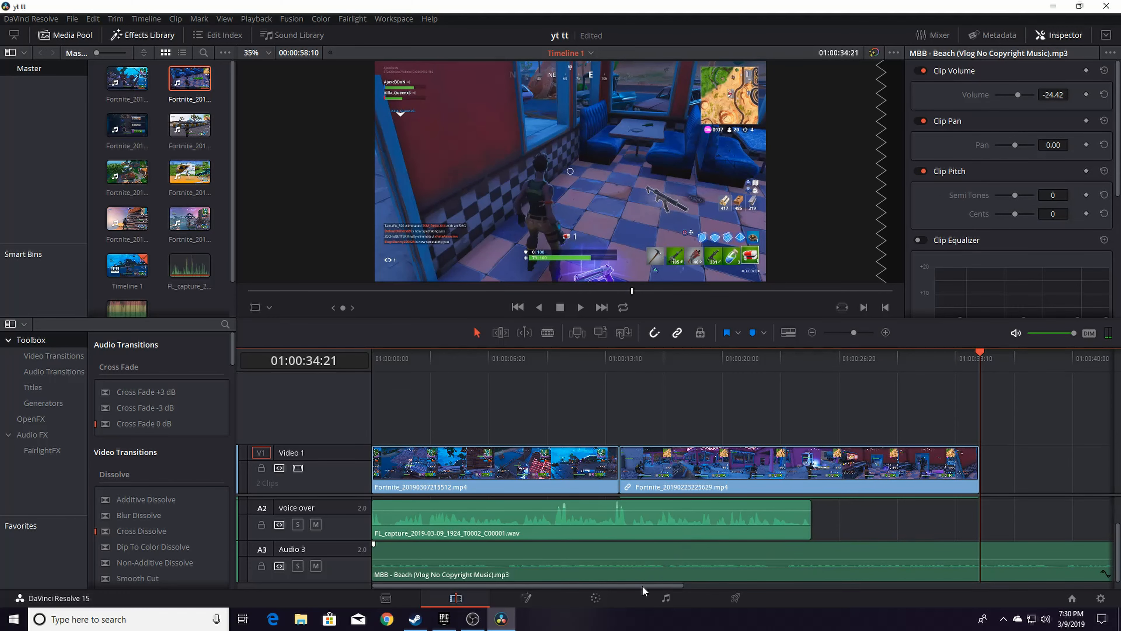
Add a 3D Lower 3rd Plane Behind Slide In fusion title to Video 2 at about 01:00:30:10
scroll(642, 586, "right", 5)
left_click(656, 349)
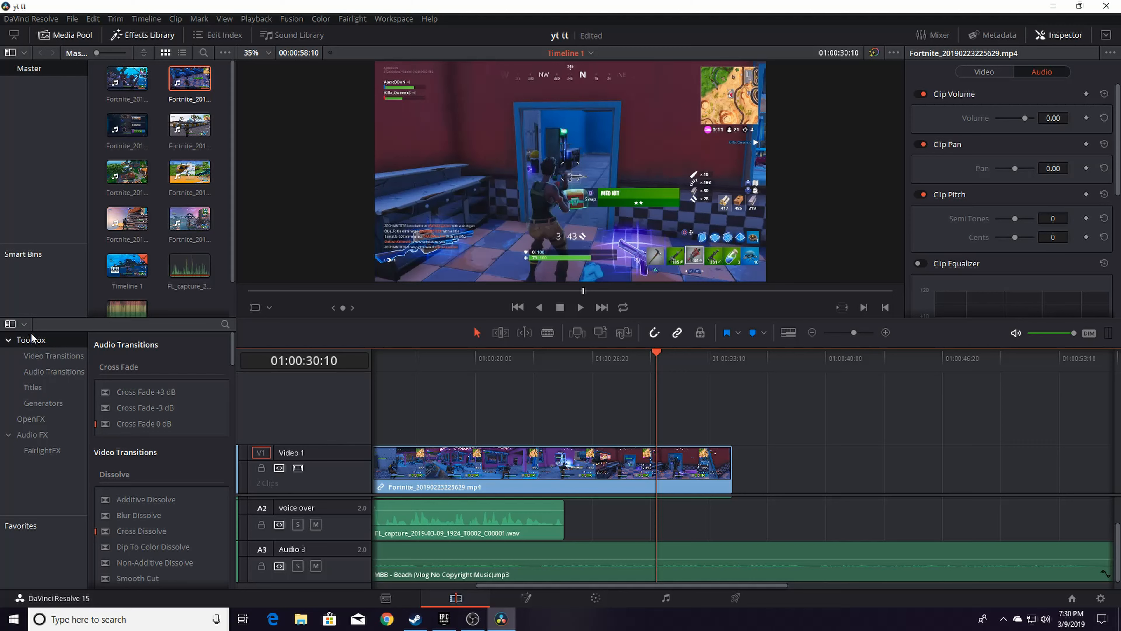
left_click(33, 388)
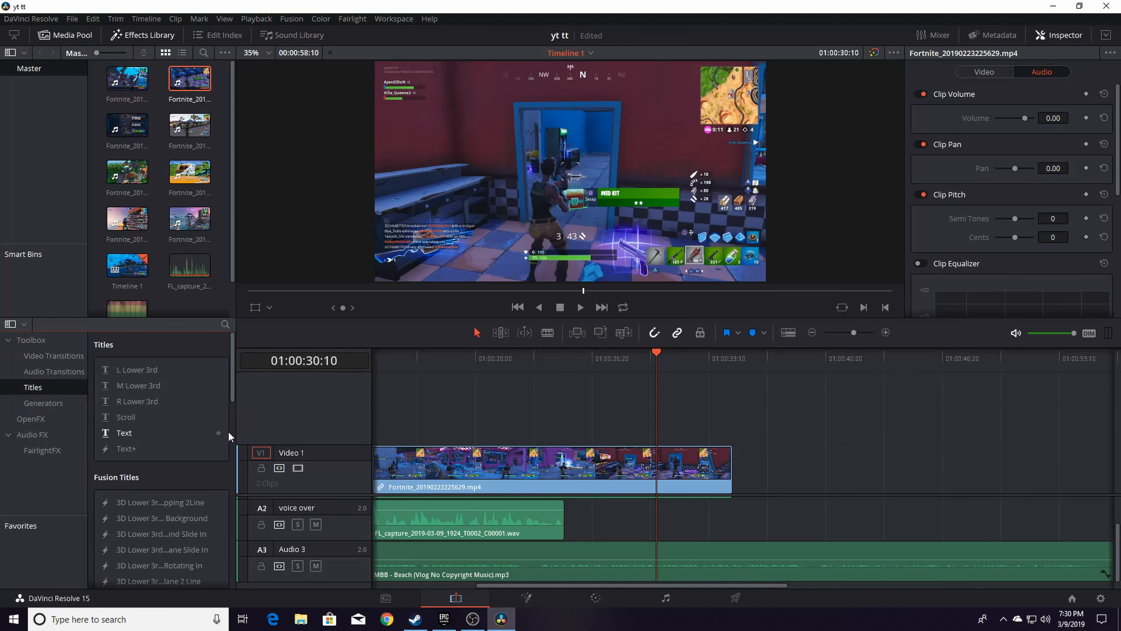
left_click_drag(233, 385, 240, 444)
scroll(240, 444, "down", 5)
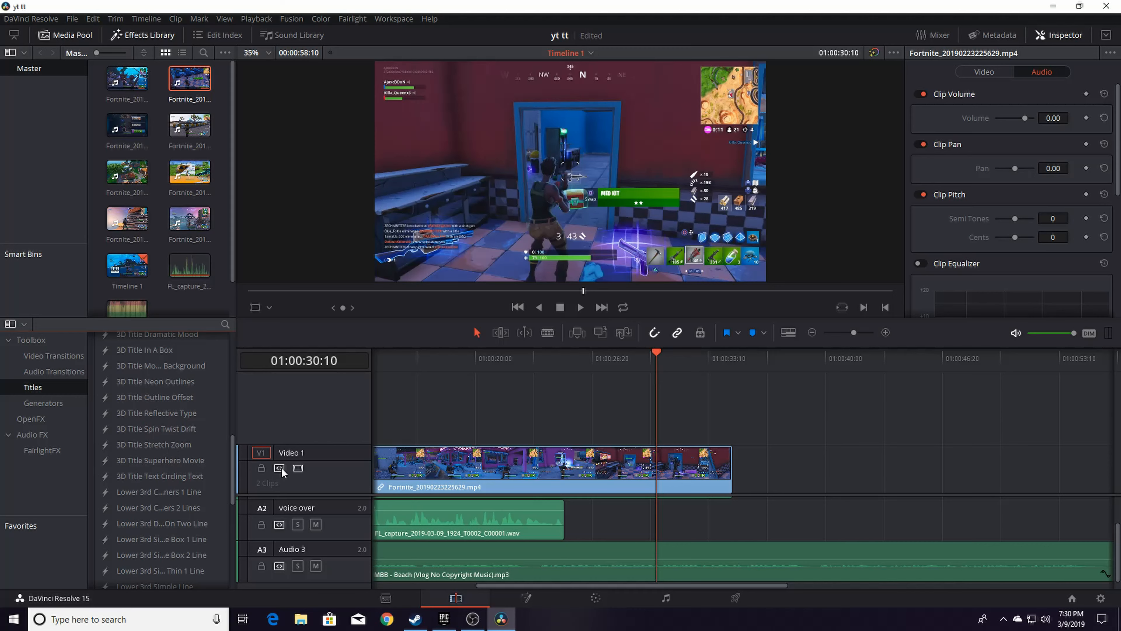
left_click_drag(232, 490, 647, 427)
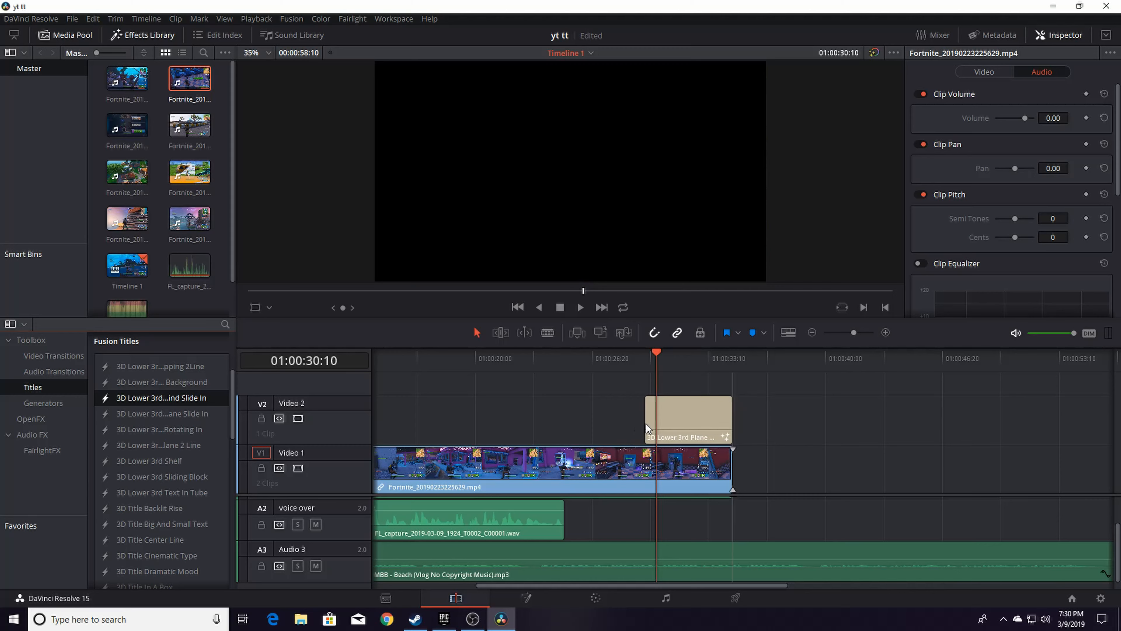
Replace the title's styled text with "Like & Subscribe"
left_click(687, 431)
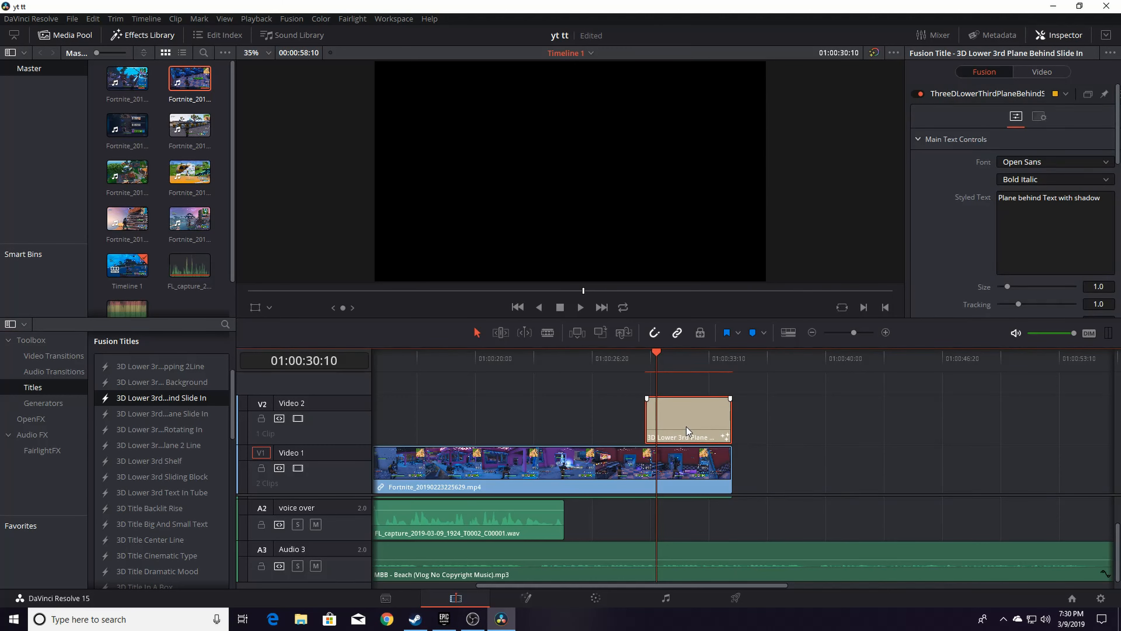
left_click(1105, 201)
left_click_drag(1108, 201, 994, 201)
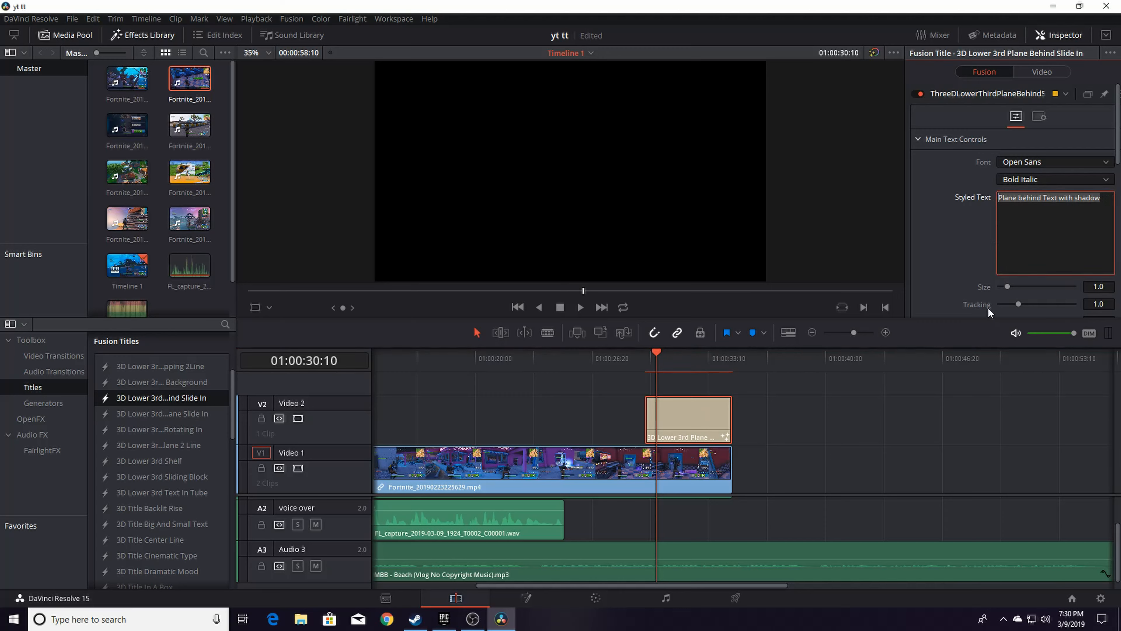
key("BackSpace")
type("Like and")
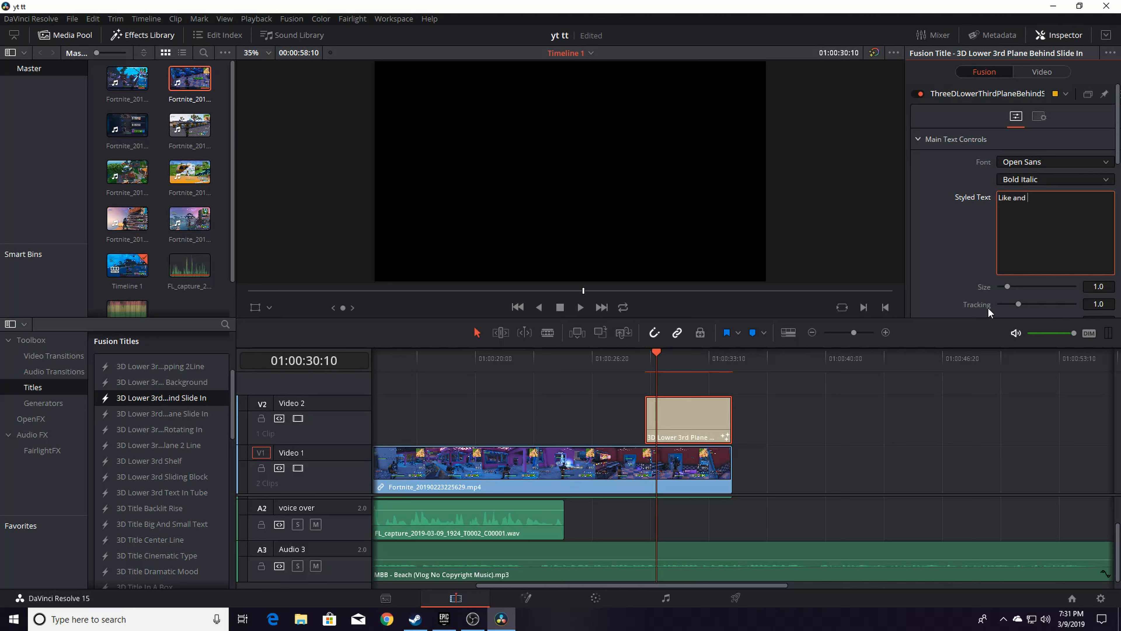
key("BackSpace")
key("BackSpace")
key("BackSpace")
type("&")
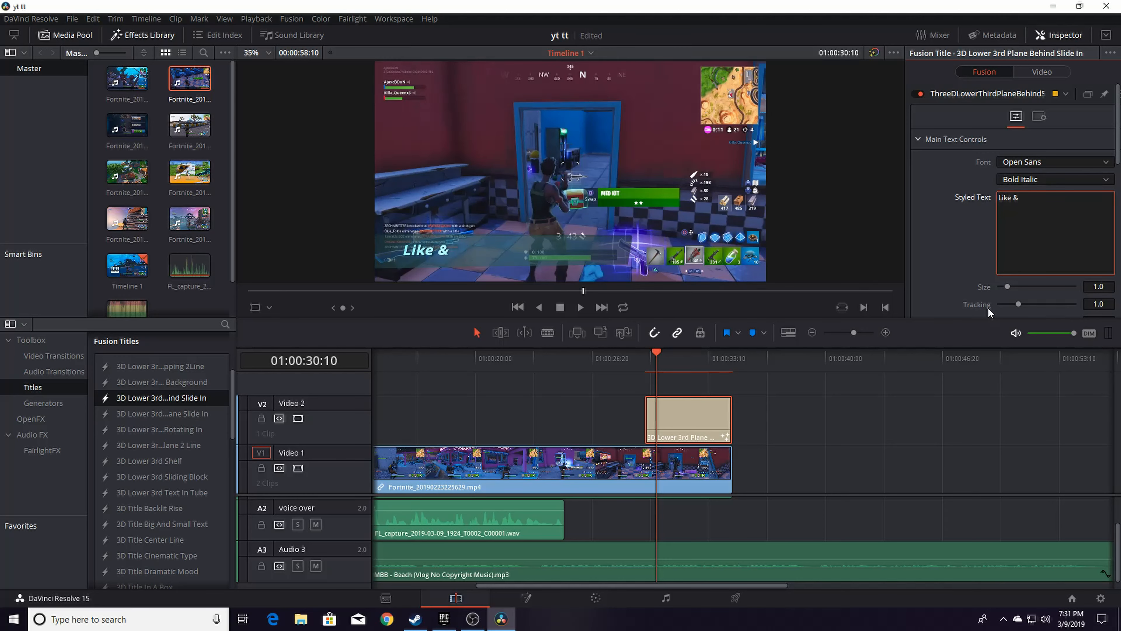
type(" Subscribe")
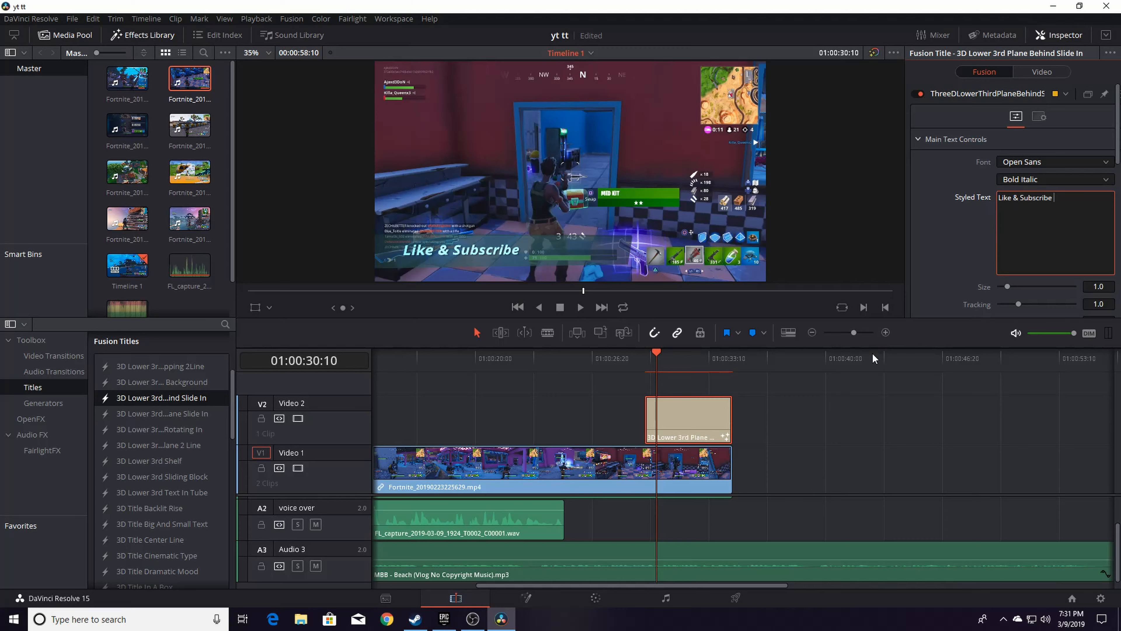
Play the timeline from the start to review the title over the gameplay
left_click(874, 380)
left_click_drag(658, 355, 645, 356)
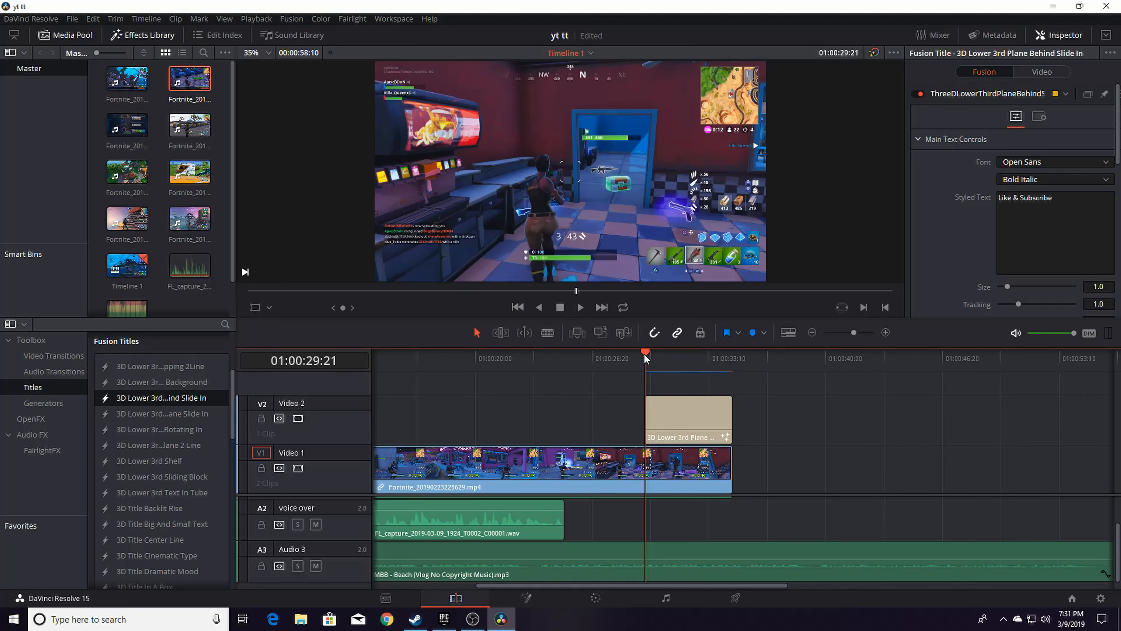
key("Home")
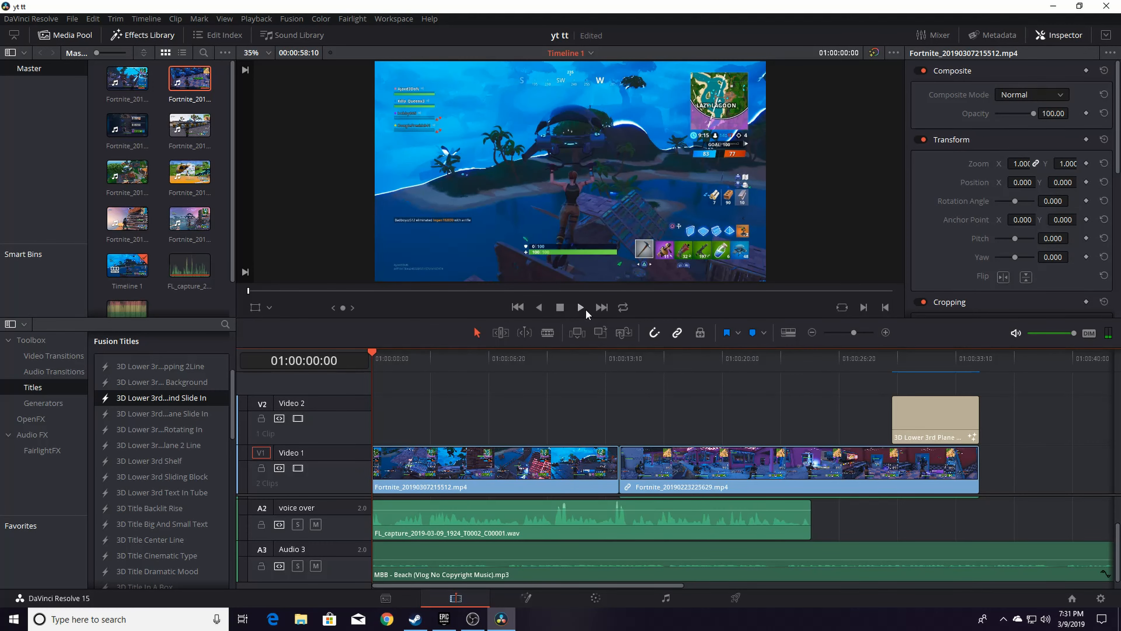
left_click(581, 307)
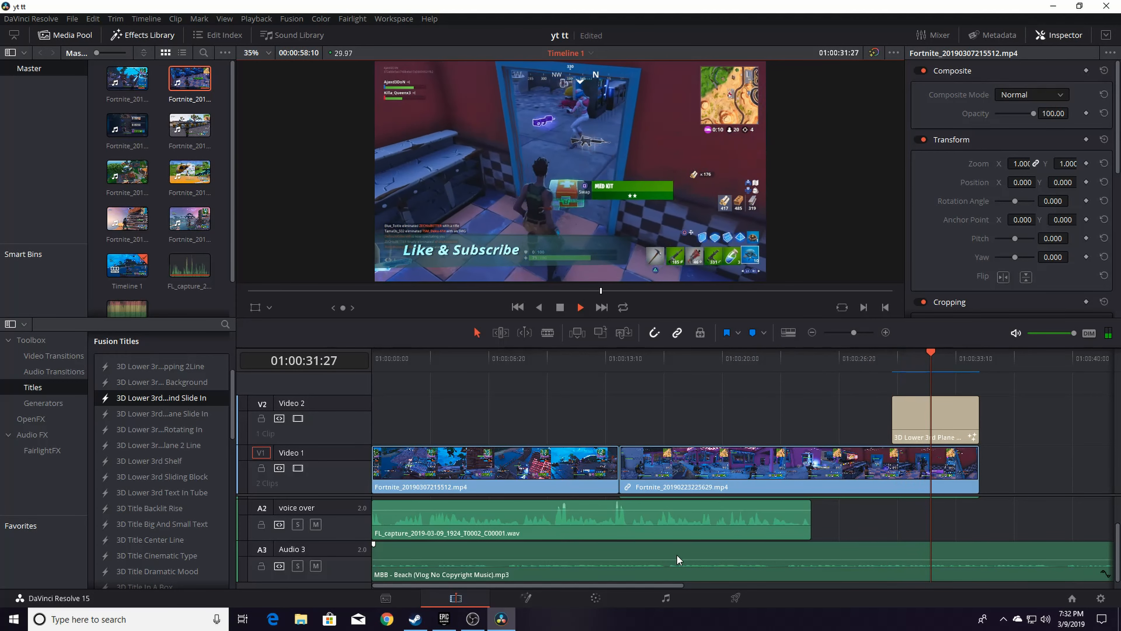
Cut the music clip on Audio 3 at about 01:00:34:21 and delete the part after the cut
left_click(678, 560)
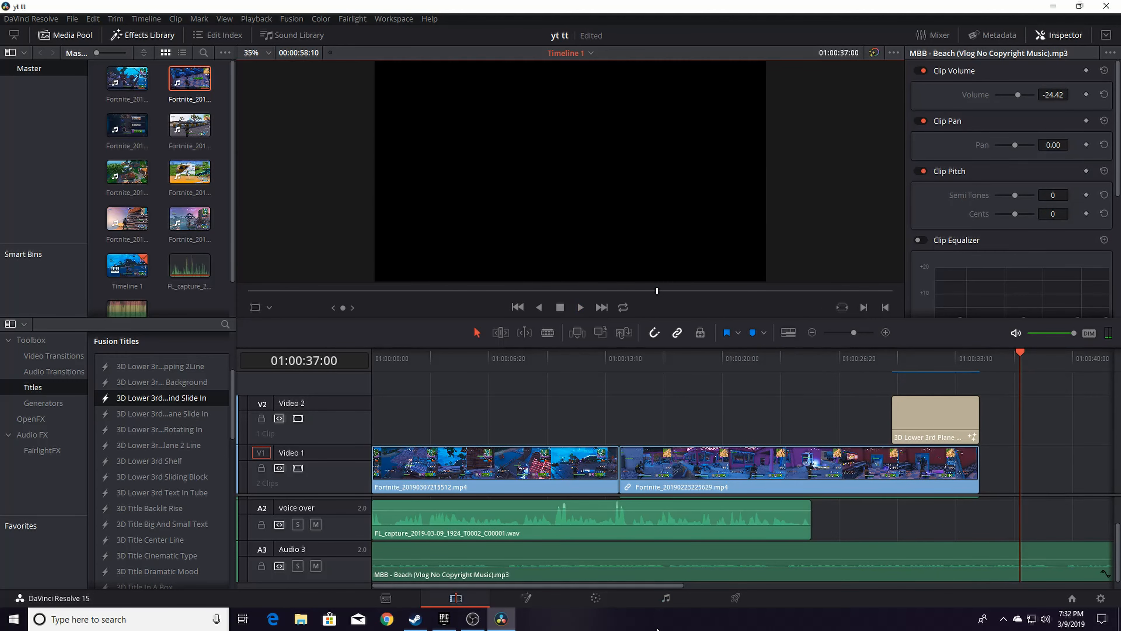
left_click_drag(676, 584, 806, 583)
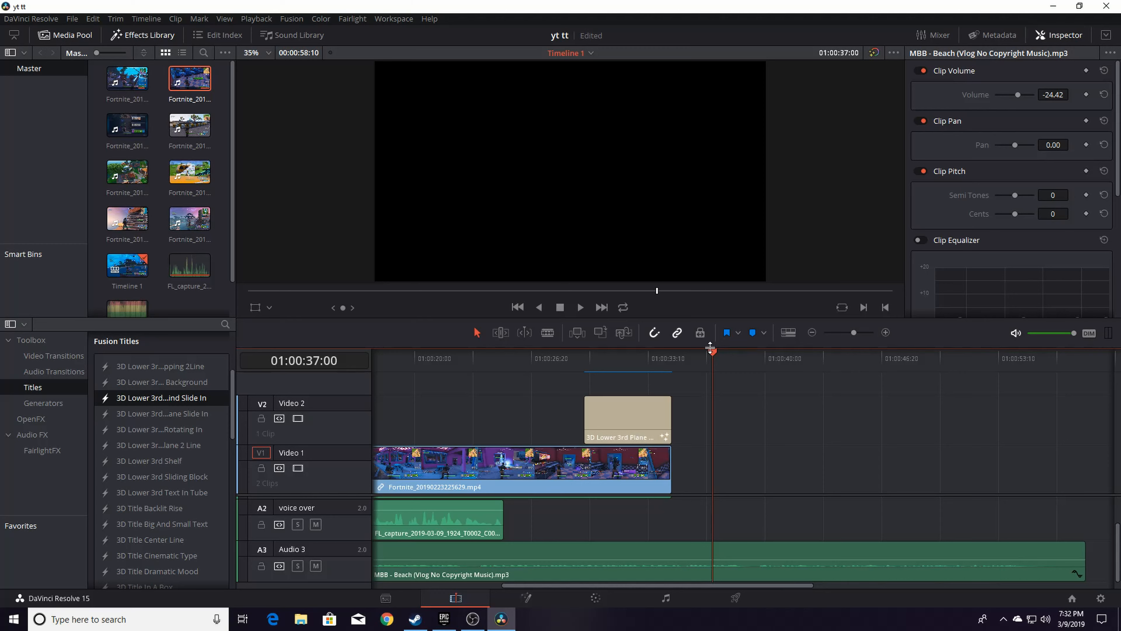
left_click_drag(710, 352, 664, 368)
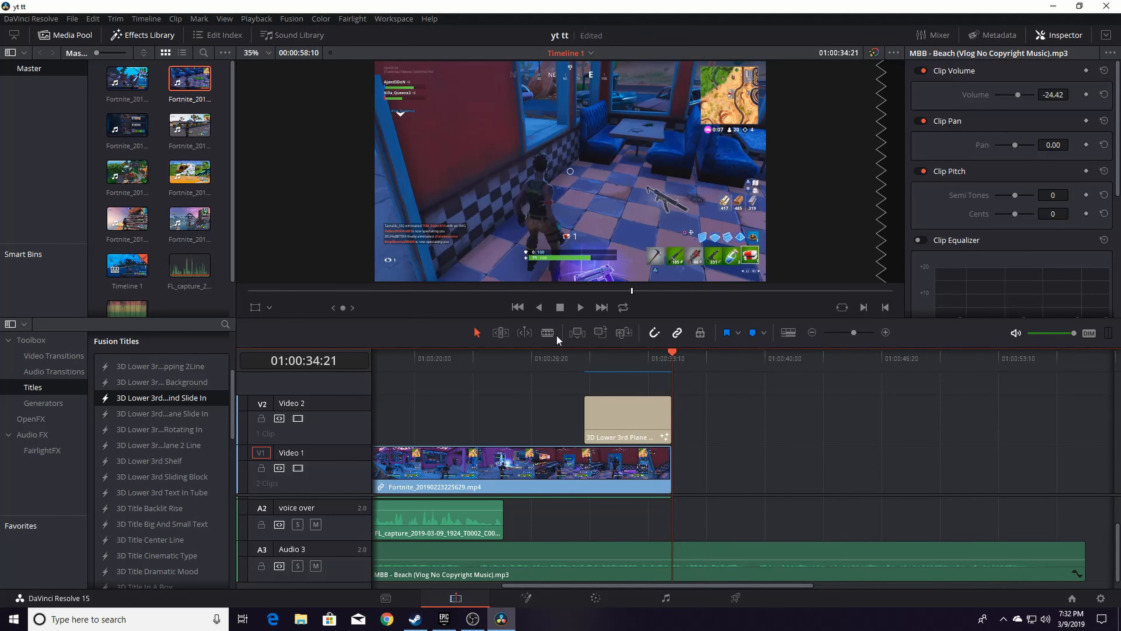
left_click(545, 335)
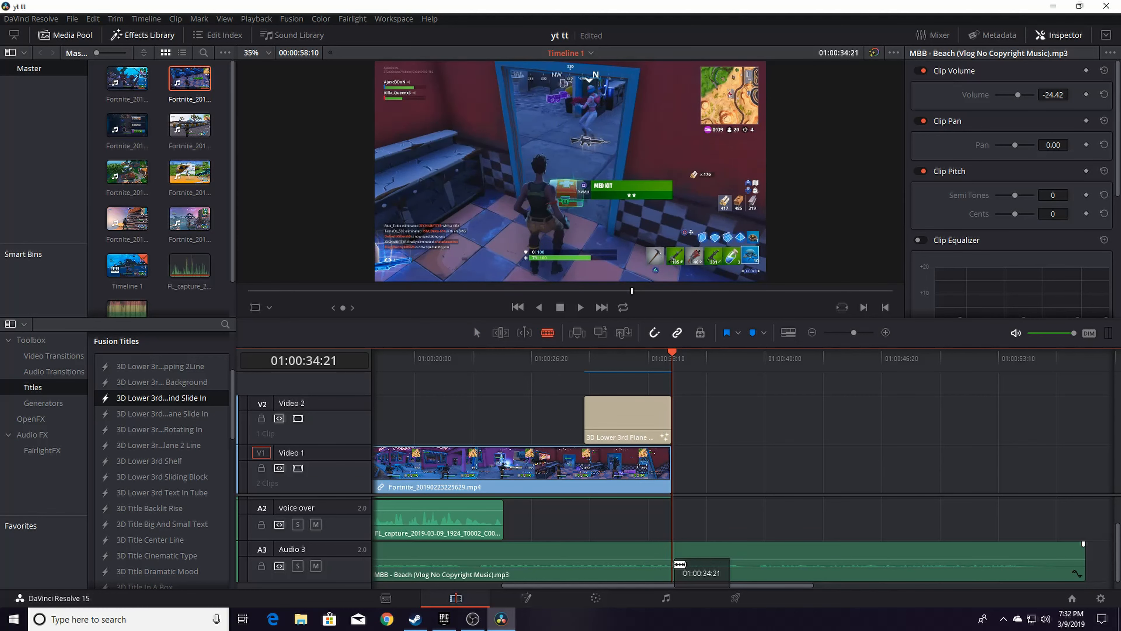
left_click(676, 565)
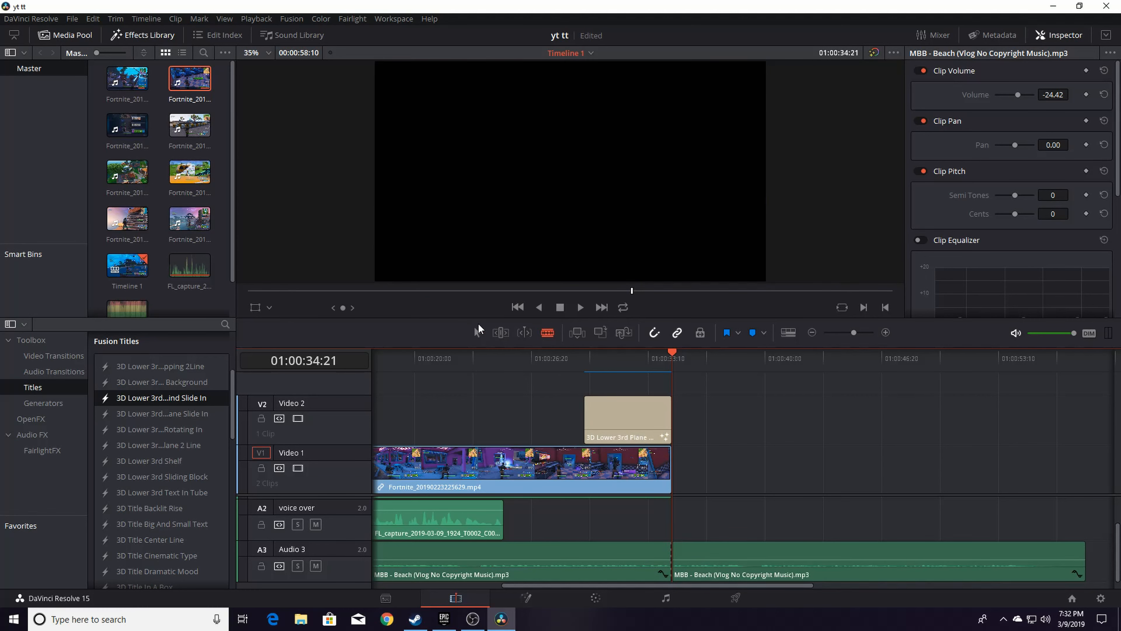
left_click(479, 326)
left_click(926, 571)
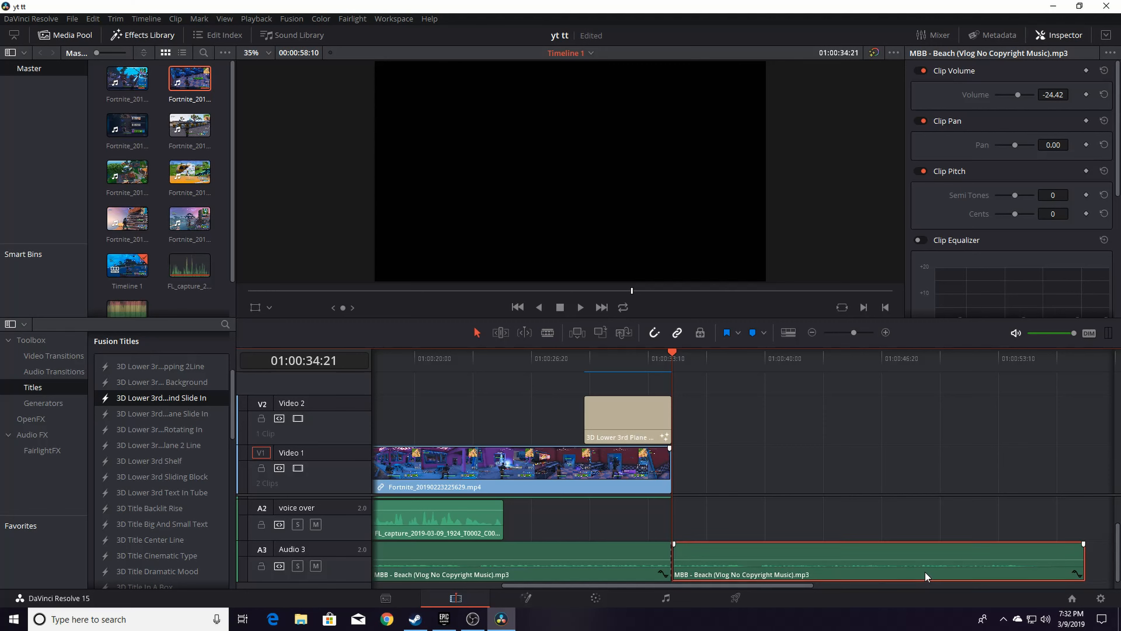
key("Delete")
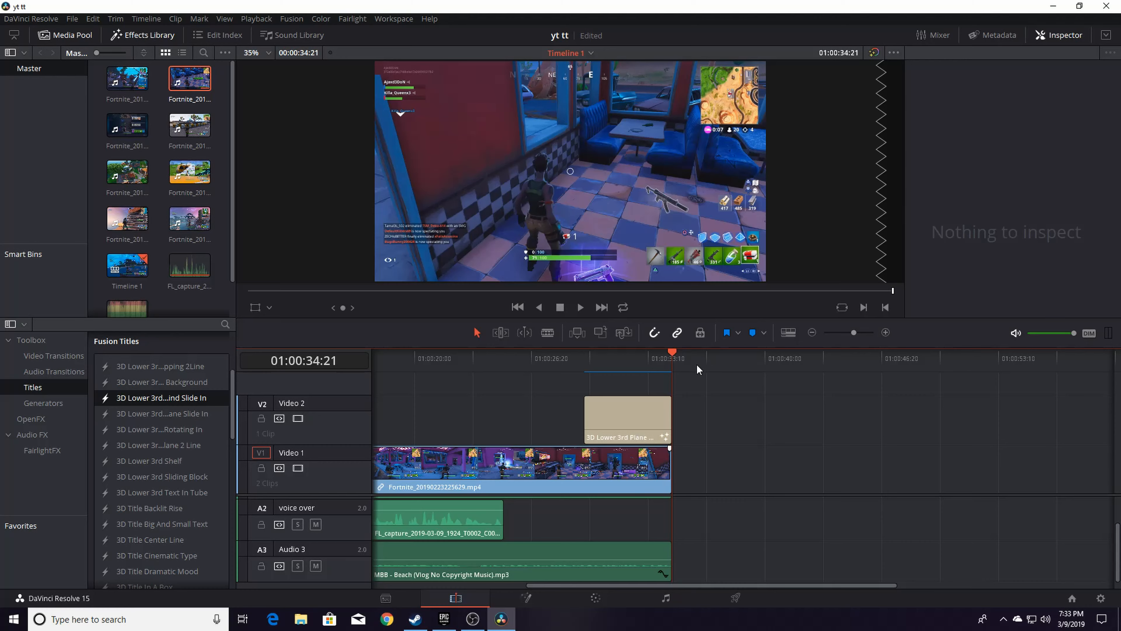
On the Deliver page, choose the YouTube 1080p preset and name the output file "yt tt1"
left_click(735, 599)
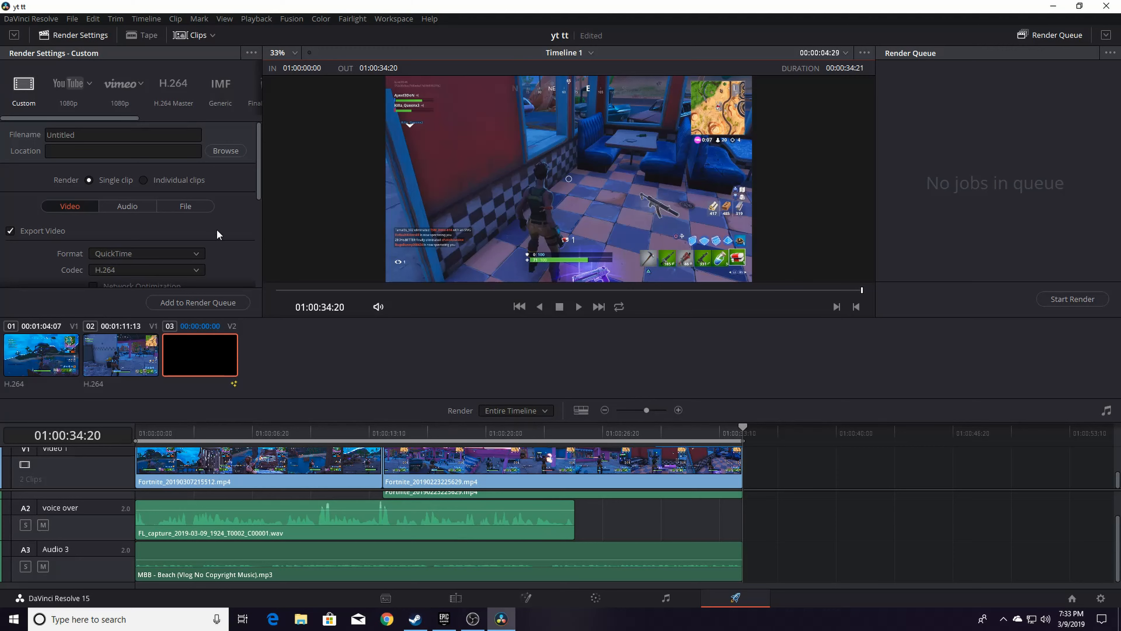
left_click(79, 86)
left_click(72, 134)
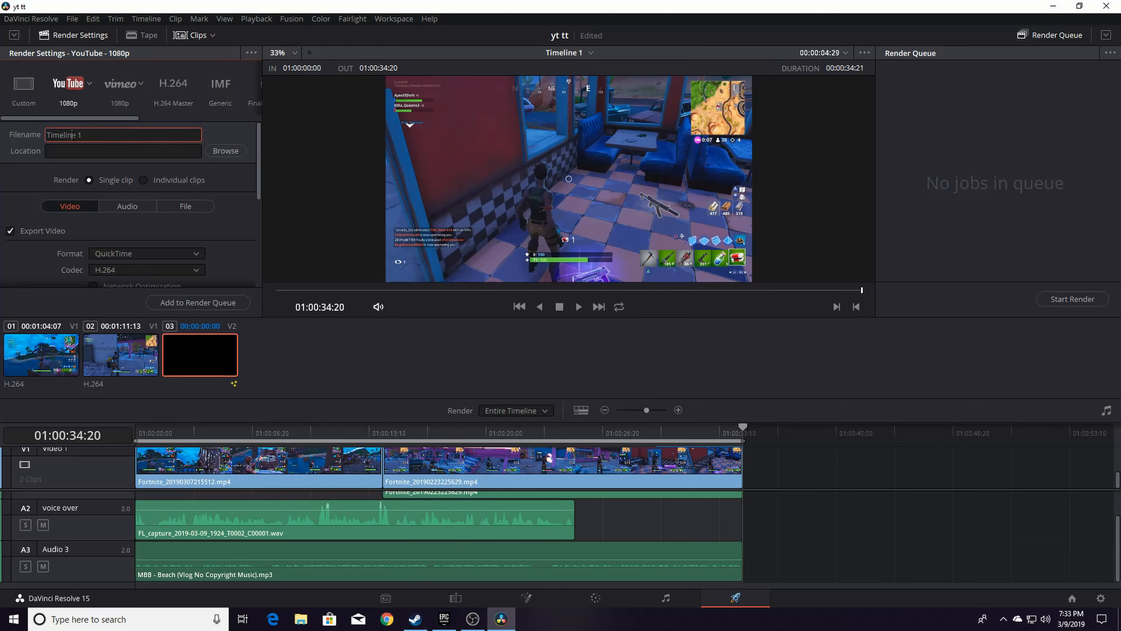
double_click(72, 135)
left_click_drag(84, 136, 39, 108)
left_click(79, 133)
type("oc")
key("BackSpace")
key("BackSpace")
key("BackSpace")
key("BackSpace")
key("BackSpace")
key("BackSpace")
key("BackSpace")
key("BackSpace")
key("BackSpace")
key("BackSpace")
key("BackSpace")
key("BackSpace")
type("yt tt1")
Set the render quality to Automatic and the resolution to 3840 x 2160 Ultra HD
scroll(144, 190, "down", 3)
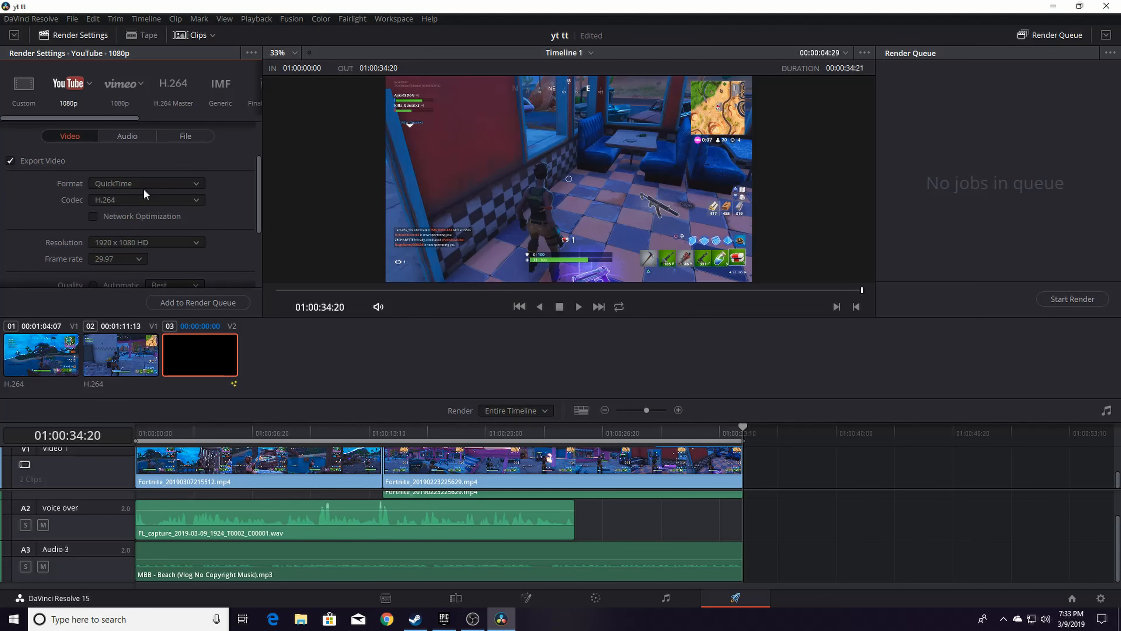
scroll(143, 193, "down", 2)
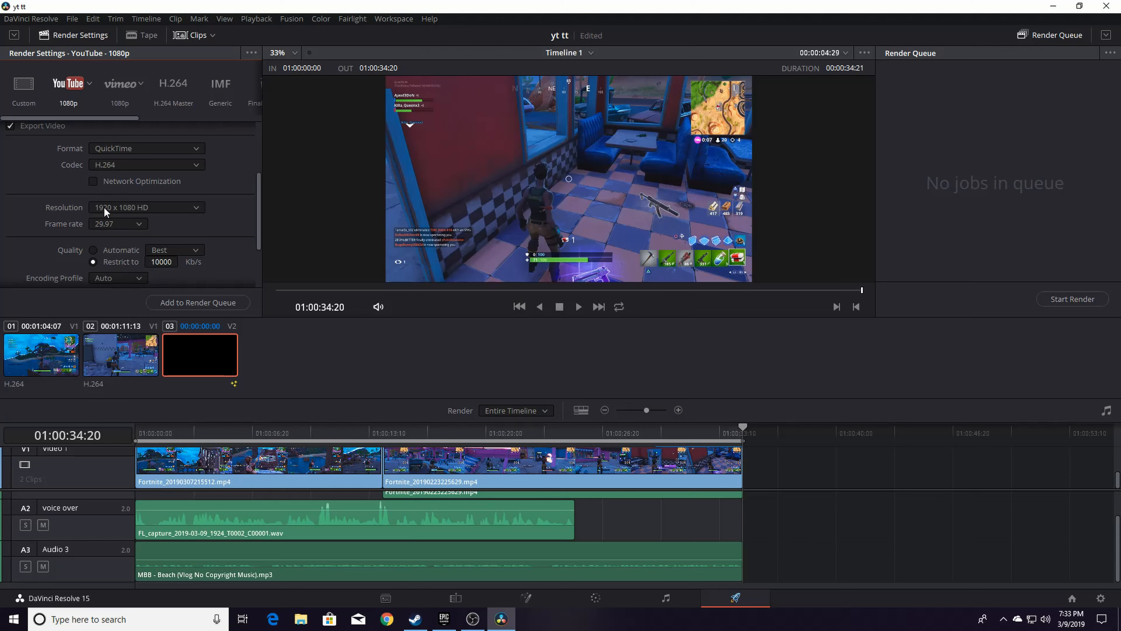
scroll(110, 235, "down", 1)
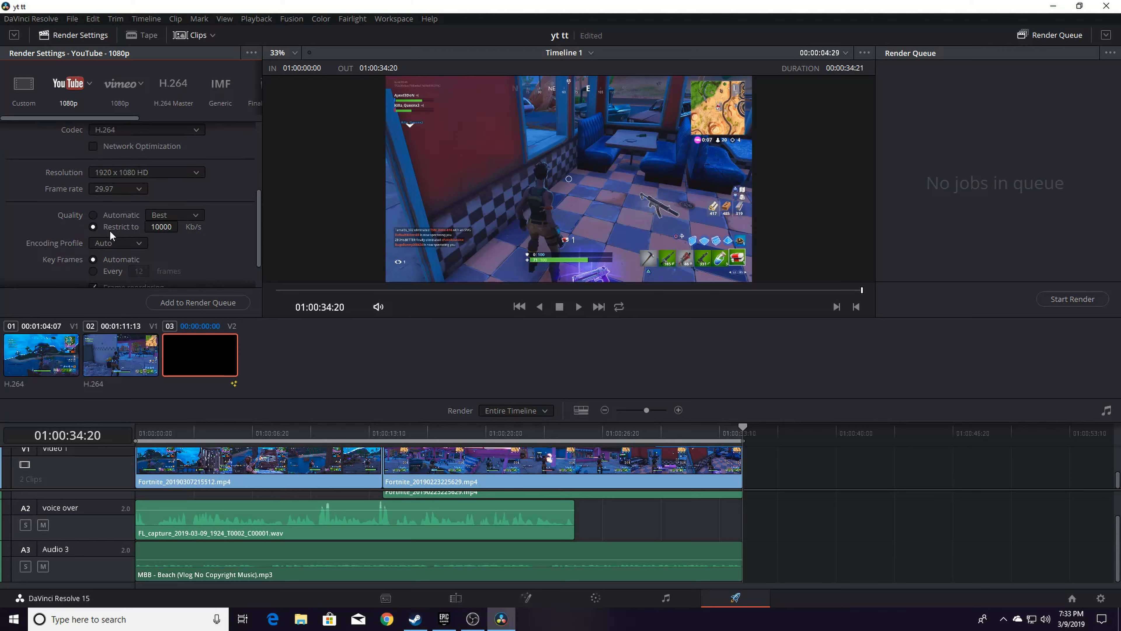
left_click(95, 215)
left_click(176, 172)
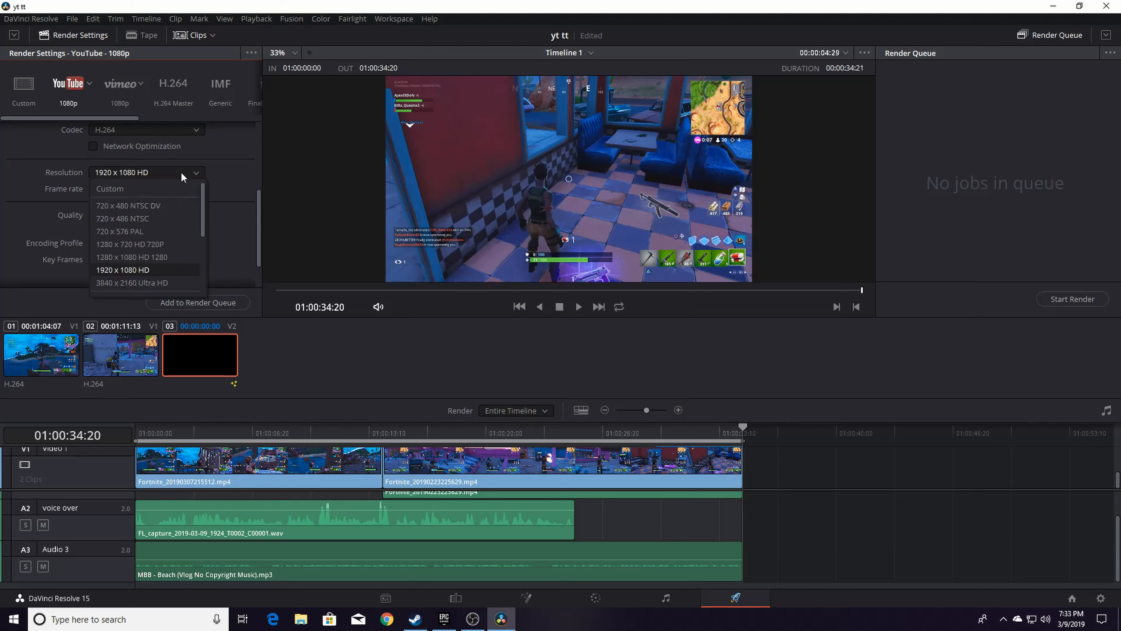
left_click(159, 283)
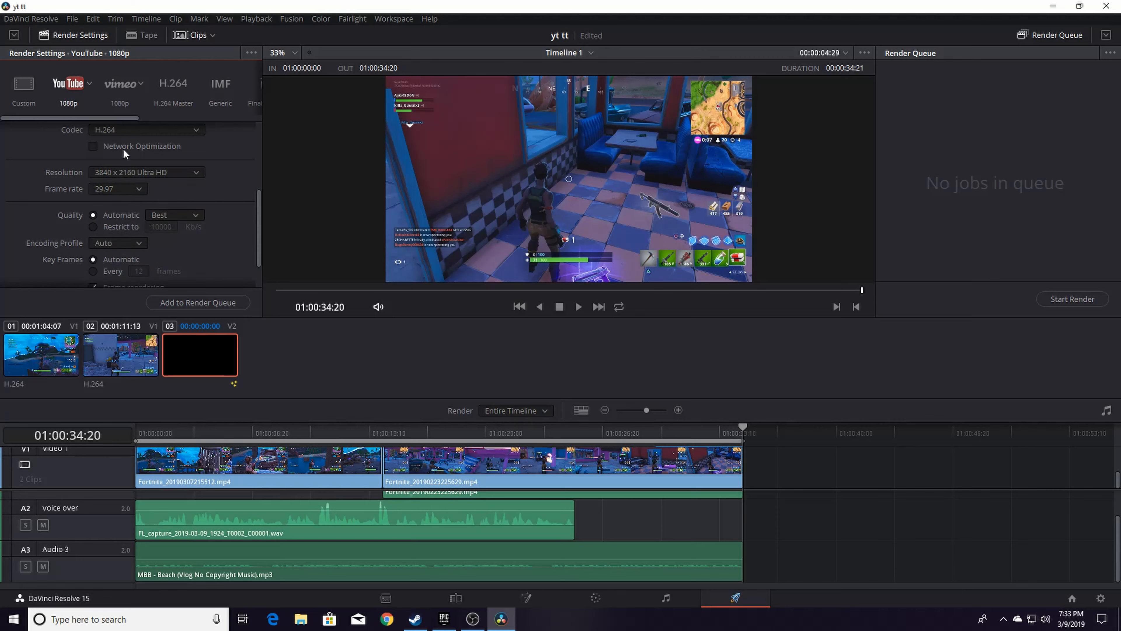
Review the remaining video render settings and the format options
scroll(190, 270, "down", 1)
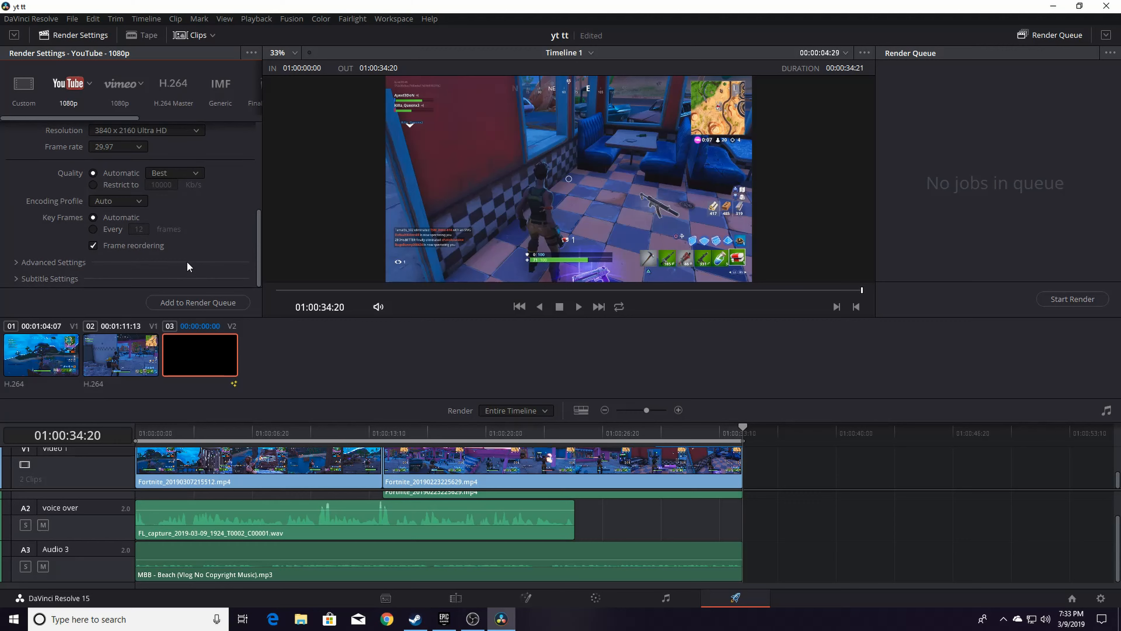
scroll(187, 263, "up", 5)
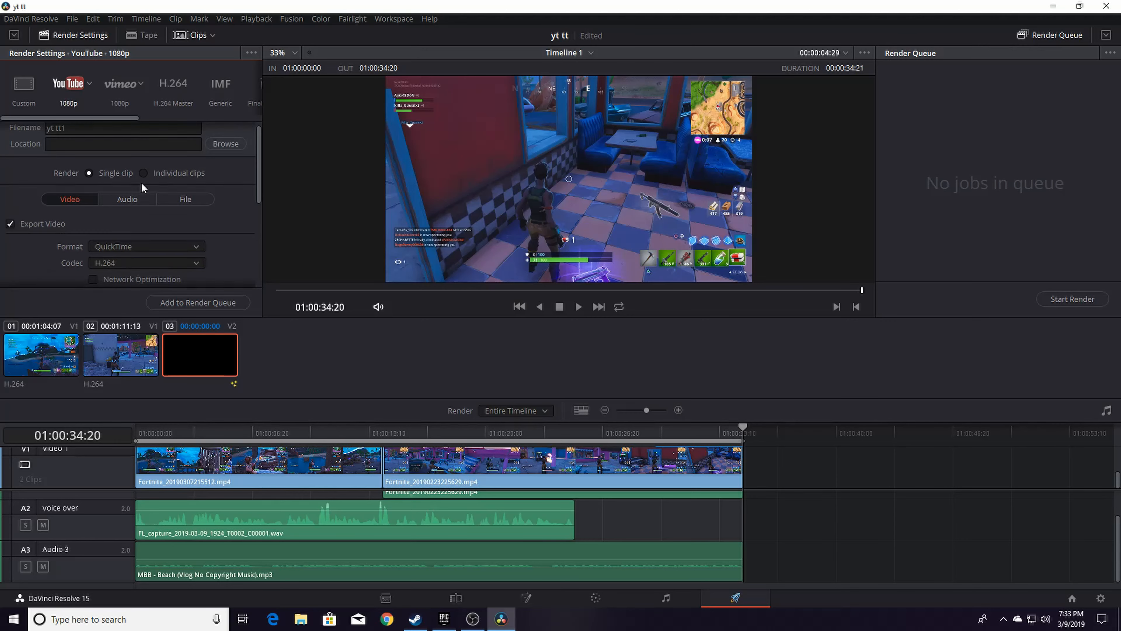
scroll(141, 183, "down", 2)
scroll(140, 182, "up", 1)
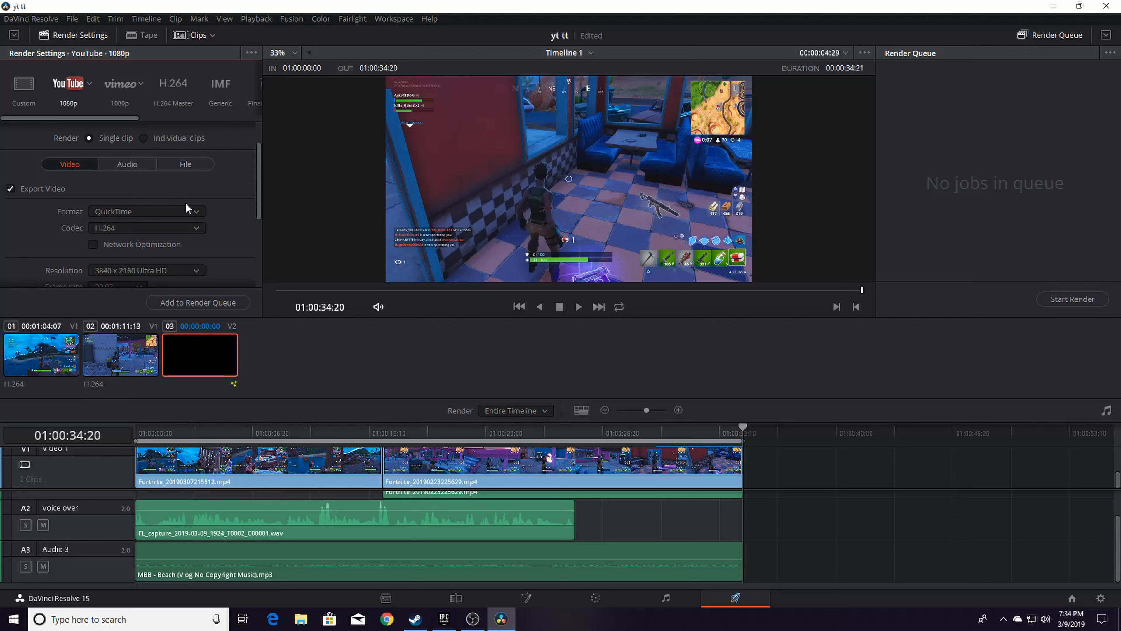
left_click(187, 210)
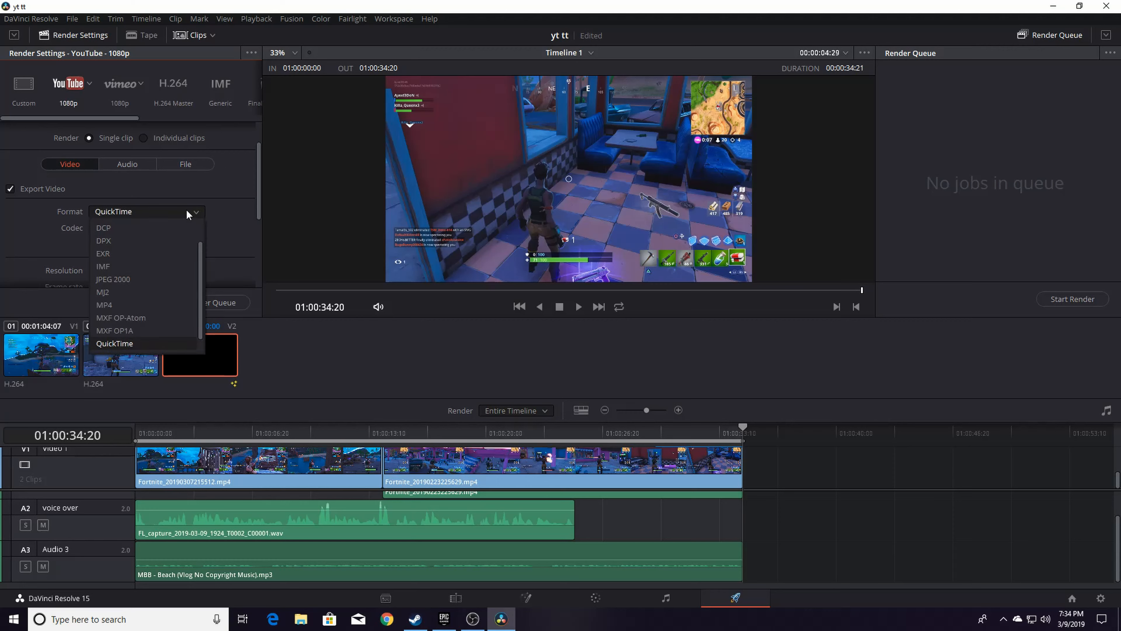
left_click(189, 214)
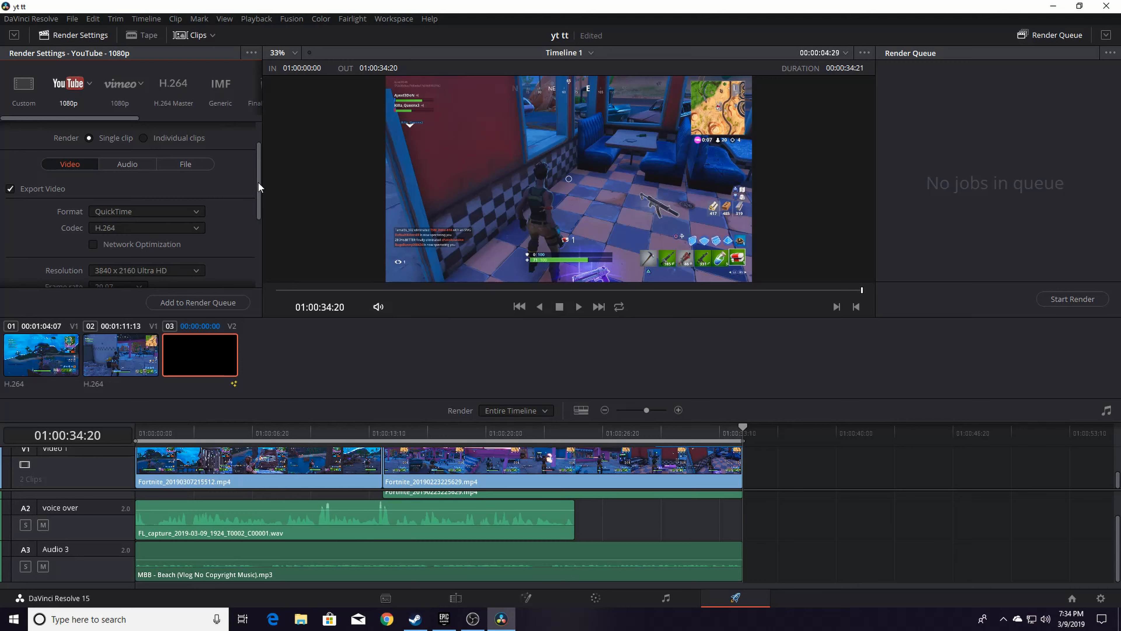
left_click_drag(259, 188, 245, 284)
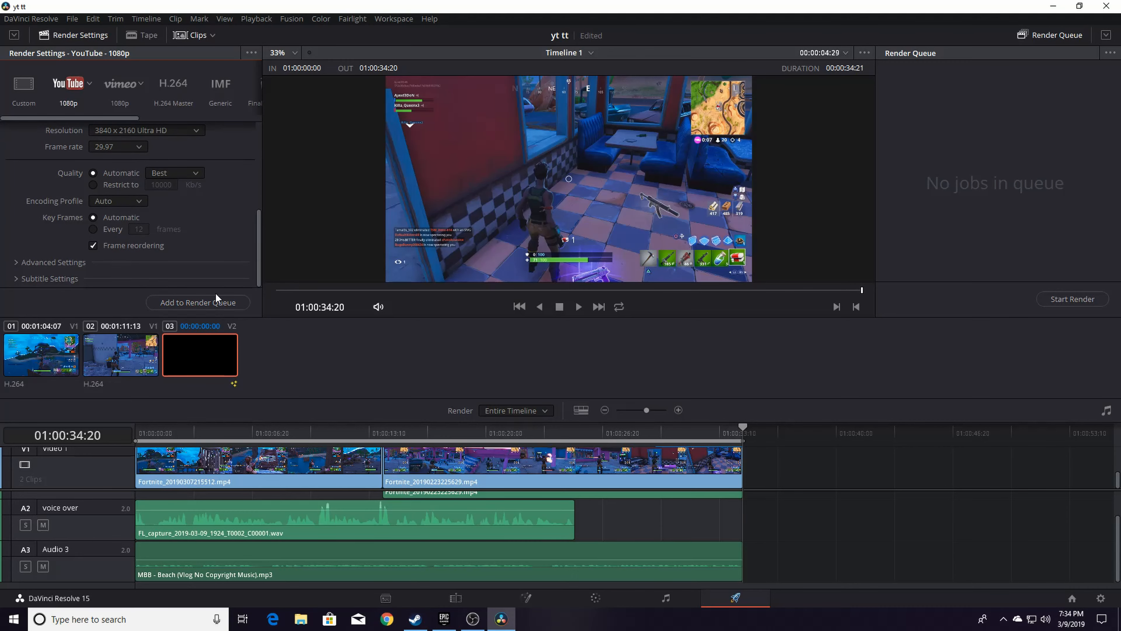
Add the job to the render queue, saving it in DavinciEditsVideos, and start rendering
left_click(200, 308)
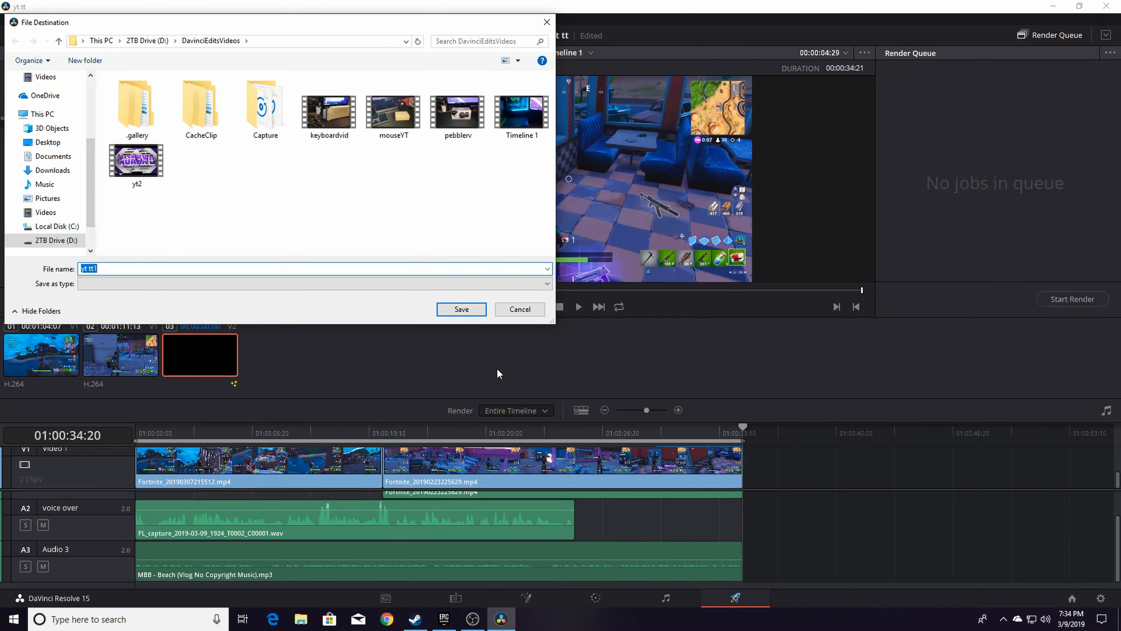
left_click(469, 310)
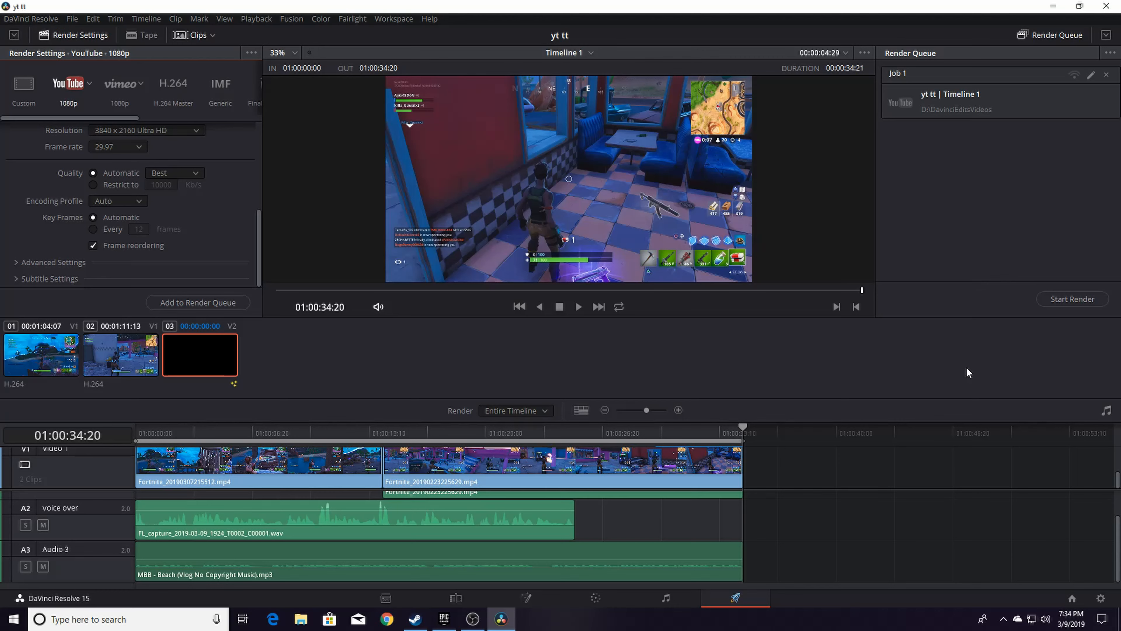
left_click(1070, 304)
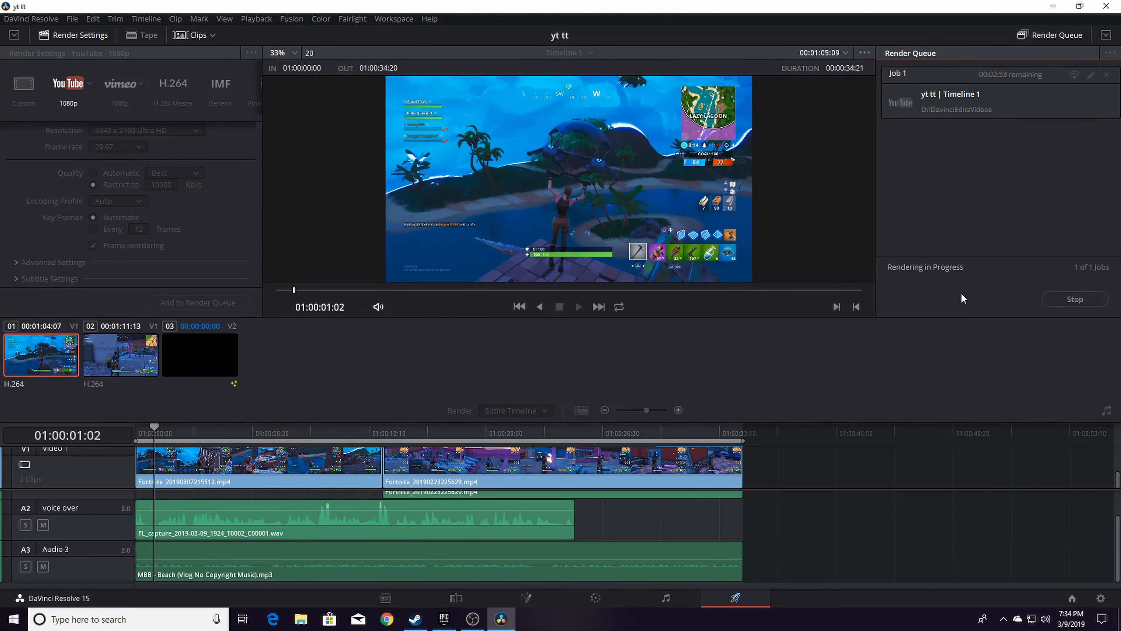